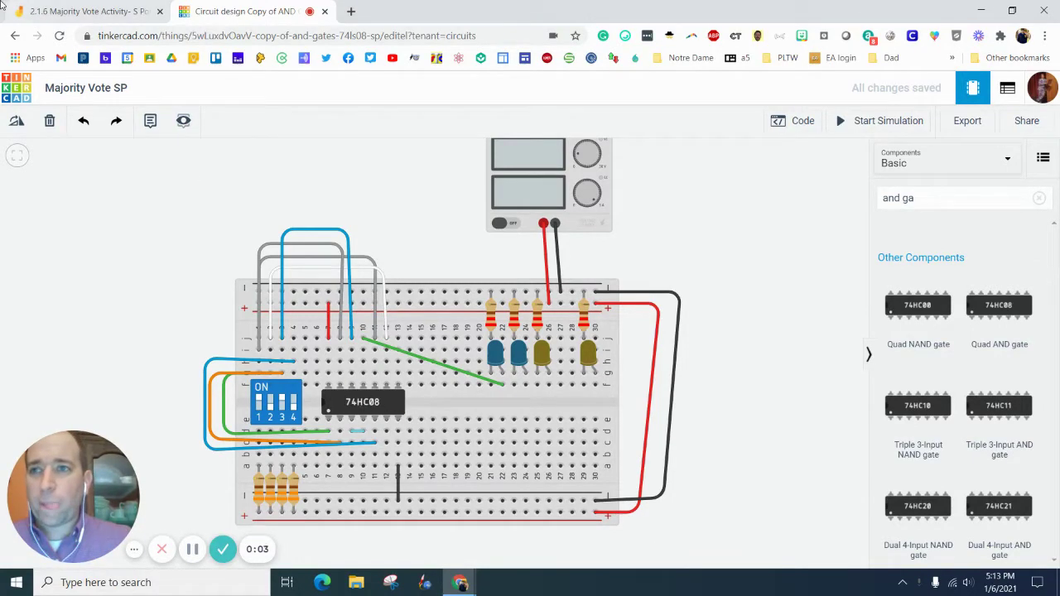
# Switch to the Jamboard, duplicate the AND gate chip diagram, place the copy below the original, and move the OR chip diagram down
pyautogui.click(75, 12)
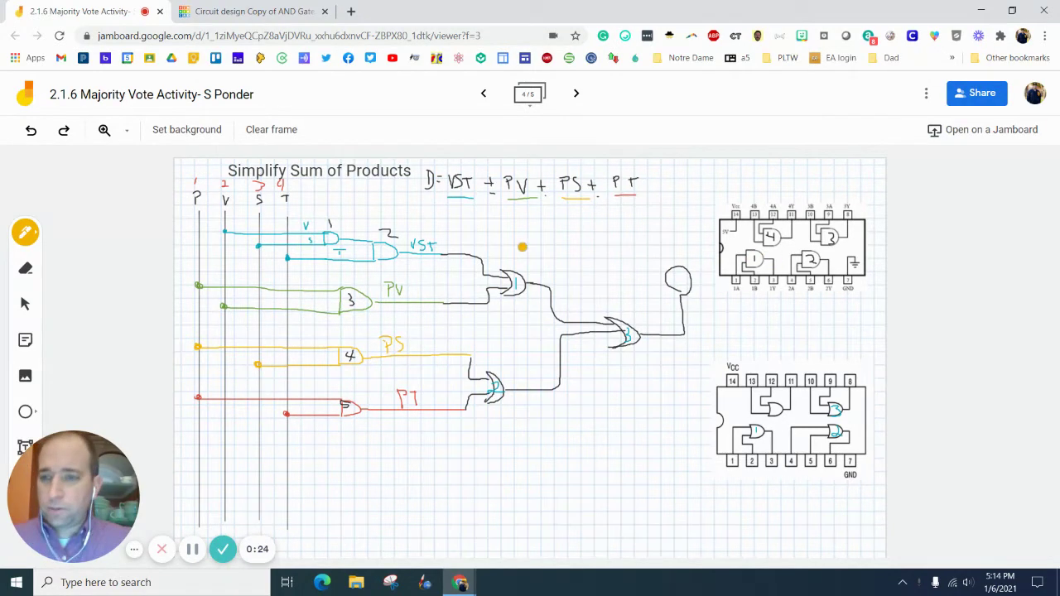
pyautogui.click(31, 307)
pyautogui.click(777, 256)
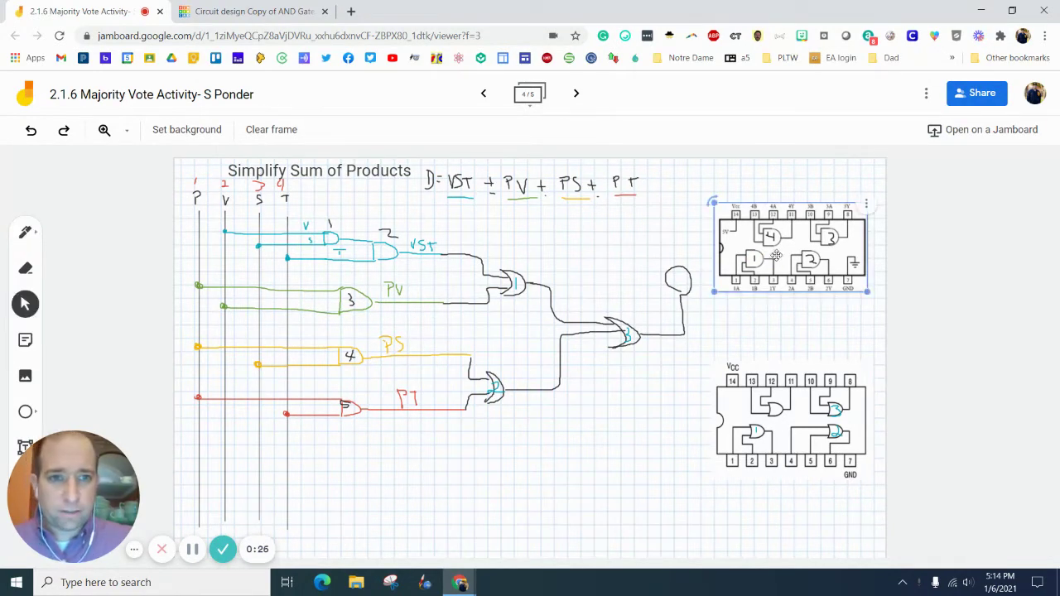
pyautogui.hotkey('ctrl', 'd')
pyautogui.moveTo(802, 273); pyautogui.dragTo(787, 346)
pyautogui.moveTo(788, 426); pyautogui.dragTo(787, 478)
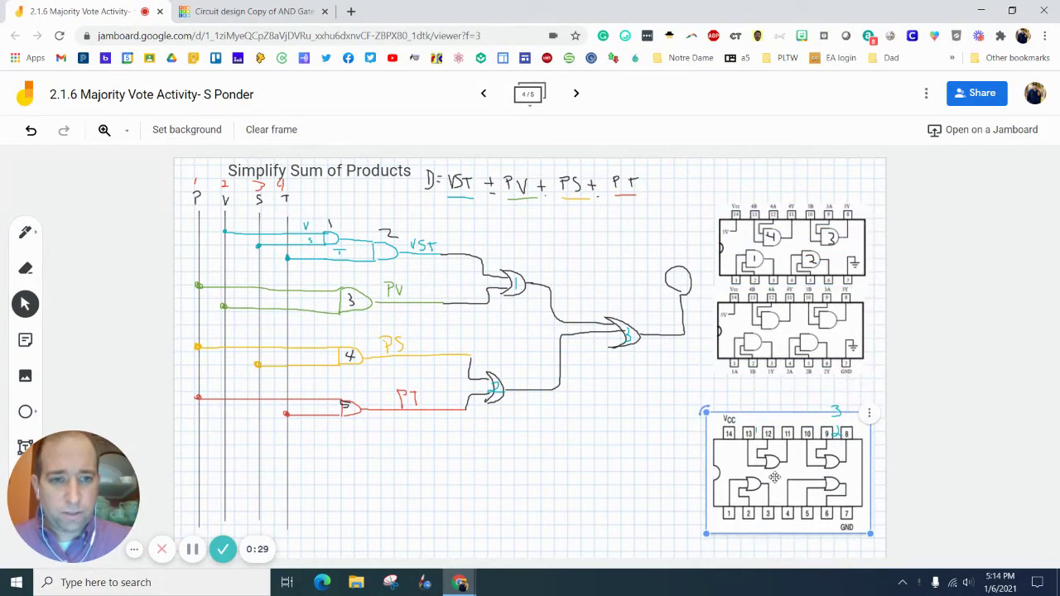
pyautogui.click(835, 408)
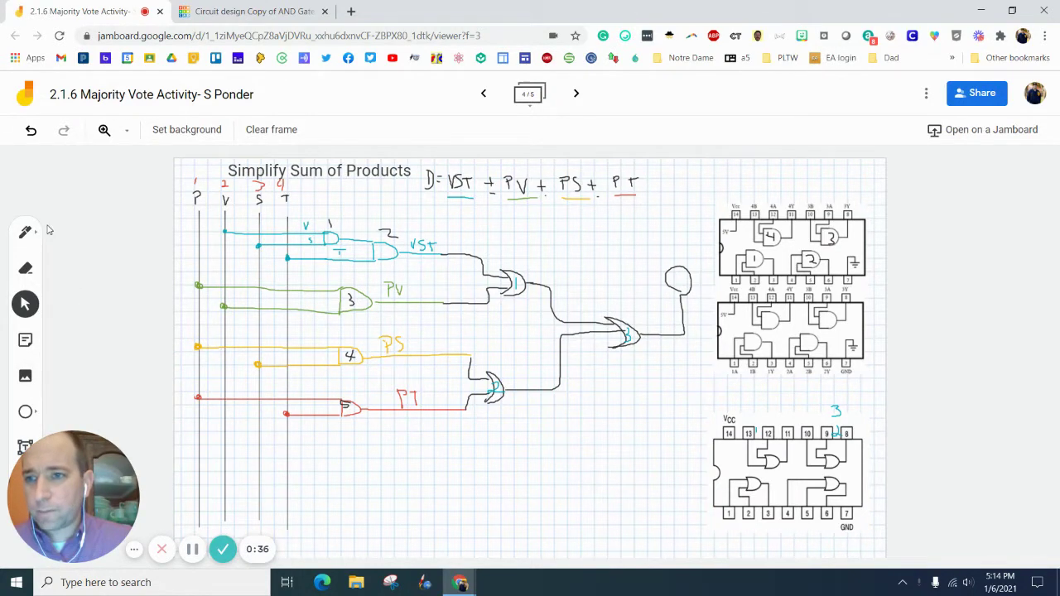
# Erase the stray 3 and 2 above the OR chip diagram and center the duplicated AND chip diagram in the gap
pyautogui.click(25, 268)
pyautogui.moveTo(827, 424)
pyautogui.mouseDown()
pyautogui.moveTo(838, 417)
pyautogui.moveTo(839, 432)
pyautogui.moveTo(825, 409)
pyautogui.moveTo(837, 419)
pyautogui.mouseUp()
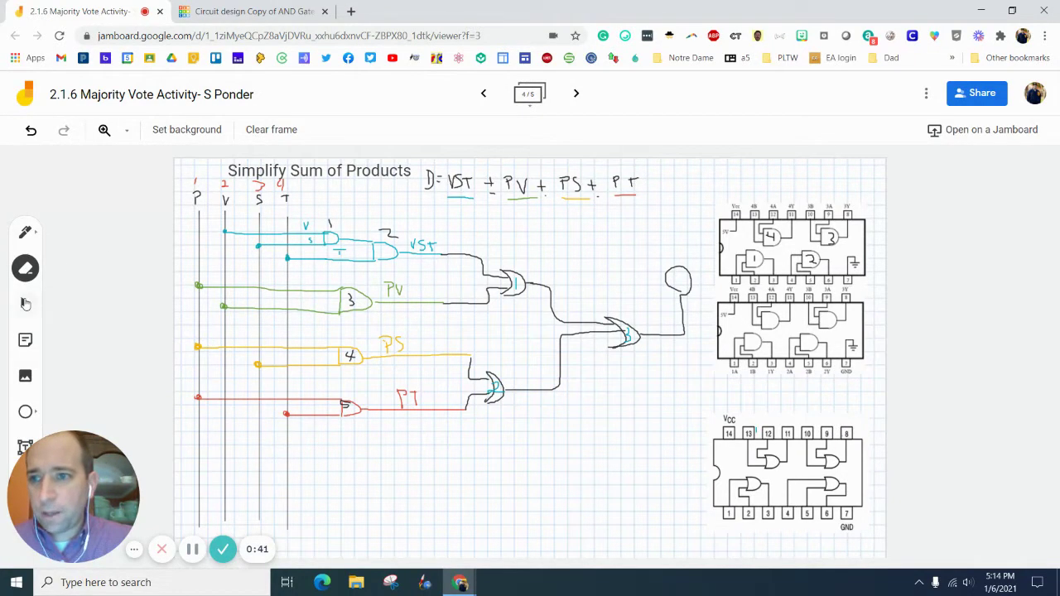
pyautogui.click(25, 304)
pyautogui.moveTo(767, 340); pyautogui.dragTo(770, 368)
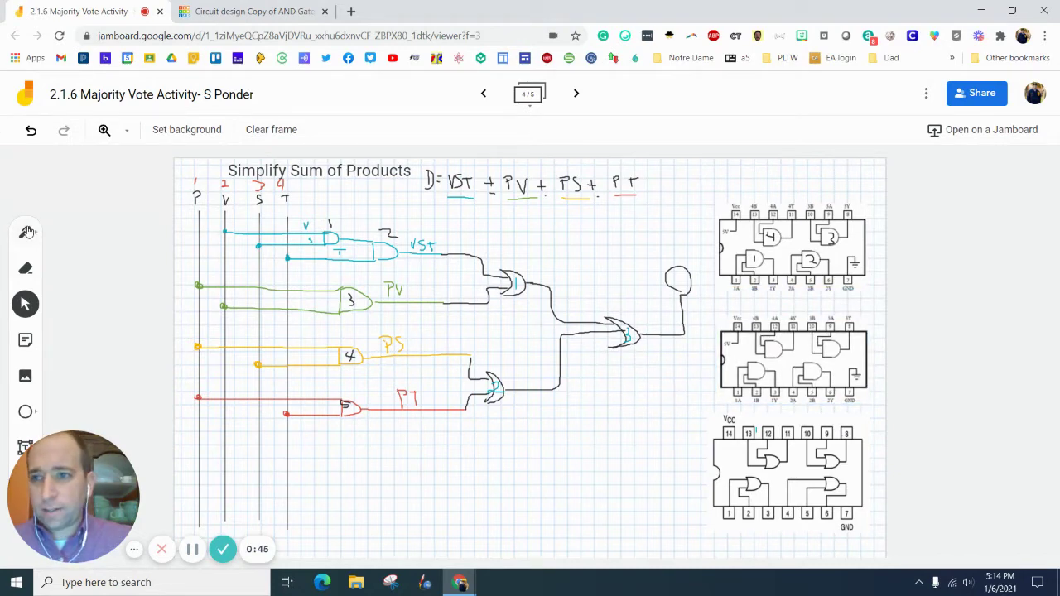
# Label the 1A/1B gate of the duplicated AND chip diagram with a black 5
pyautogui.click(25, 232)
pyautogui.click(21, 237)
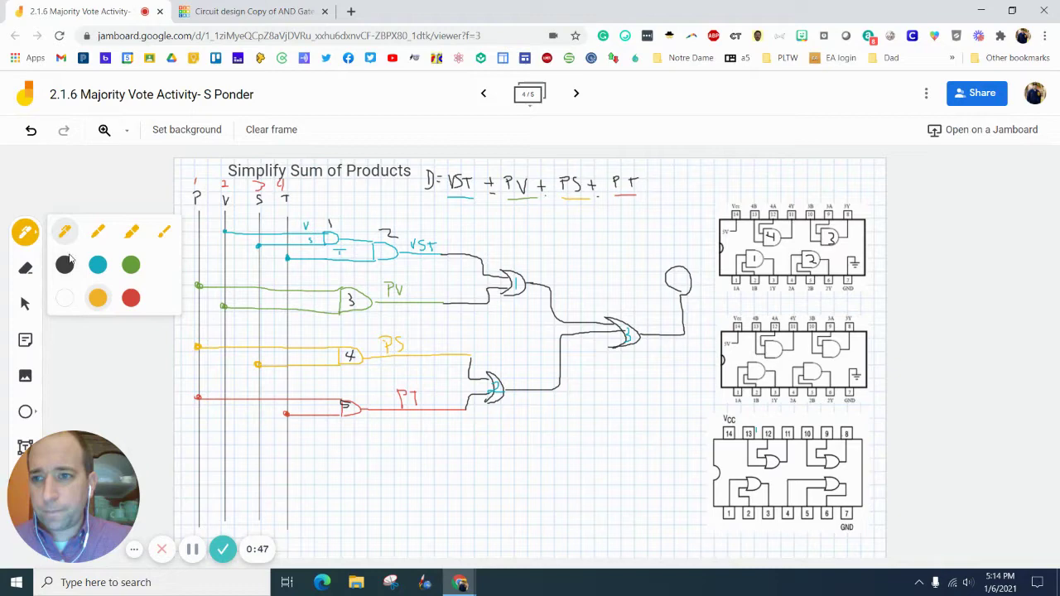
pyautogui.click(64, 264)
pyautogui.click(750, 367)
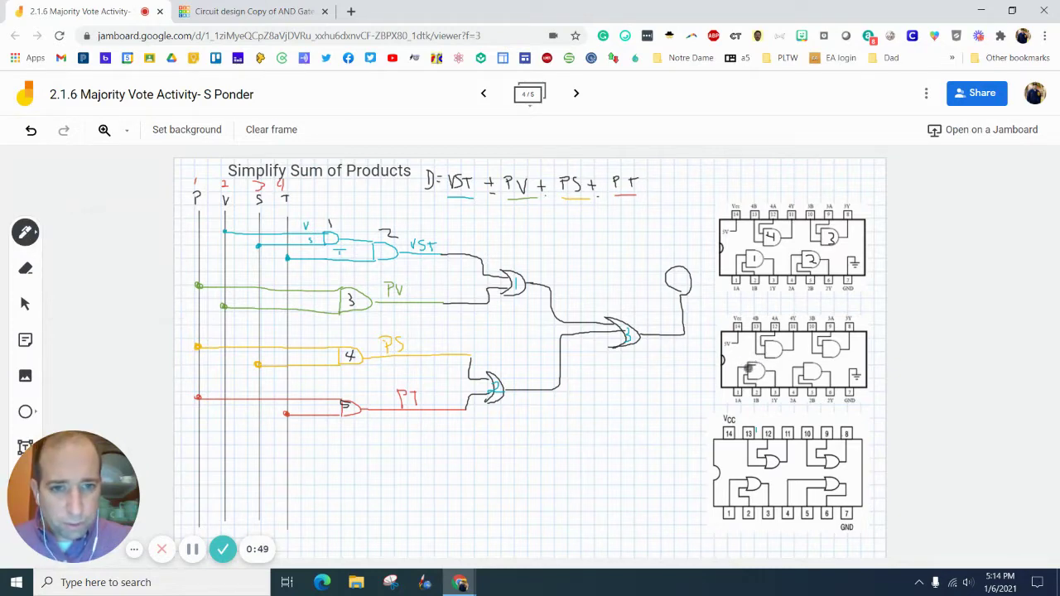
pyautogui.moveTo(748, 369); pyautogui.dragTo(754, 374)
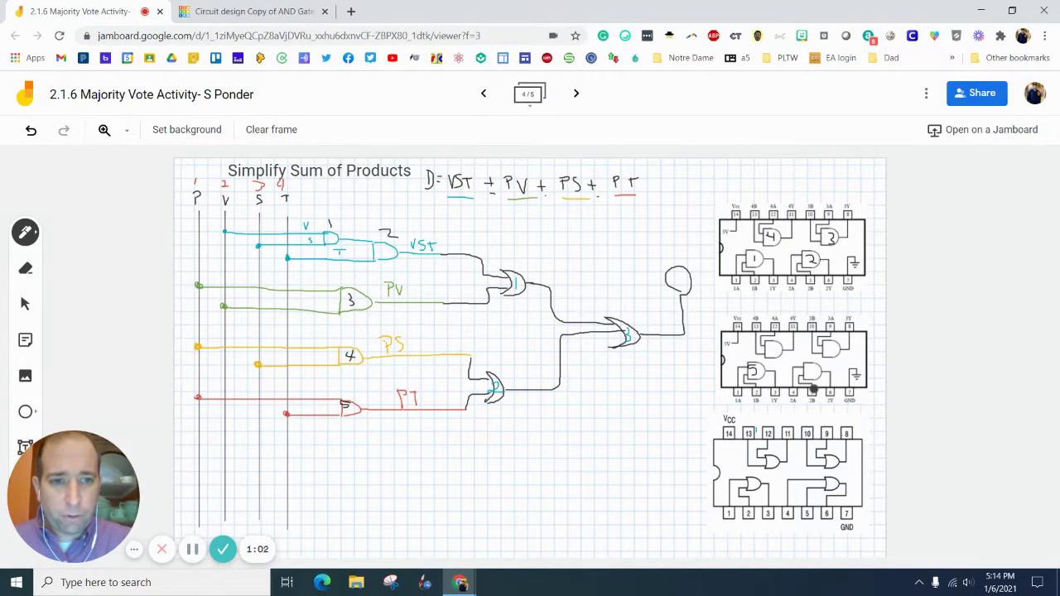
# Cross out the three unused gates on the duplicated AND chip diagram and circle its GND and VCC pins
pyautogui.moveTo(809, 374)
pyautogui.mouseDown()
pyautogui.moveTo(842, 355)
pyautogui.moveTo(822, 356)
pyautogui.mouseUp()
pyautogui.moveTo(764, 339)
pyautogui.mouseDown()
pyautogui.moveTo(786, 358)
pyautogui.moveTo(763, 357)
pyautogui.mouseUp()
pyautogui.moveTo(841, 379)
pyautogui.mouseDown()
pyautogui.moveTo(861, 389)
pyautogui.moveTo(844, 398)
pyautogui.moveTo(837, 373)
pyautogui.mouseUp()
pyautogui.moveTo(737, 323)
pyautogui.mouseDown()
pyautogui.moveTo(742, 314)
pyautogui.moveTo(729, 332)
pyautogui.moveTo(734, 317)
pyautogui.mouseUp()
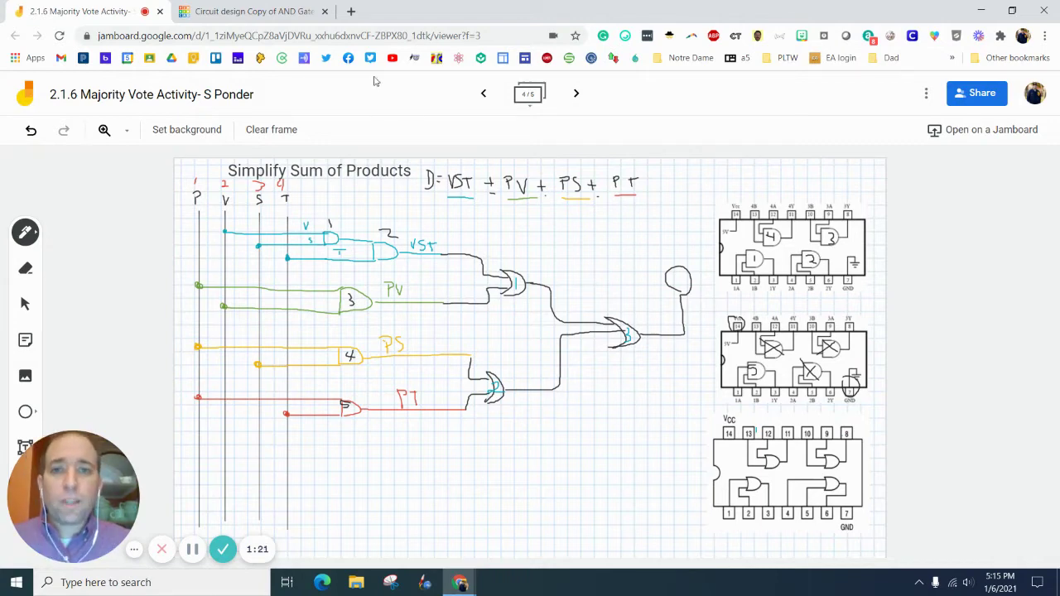
# Switch to Tinkercad and delete the green wire running from column 10 to the first LED
pyautogui.click(286, 17)
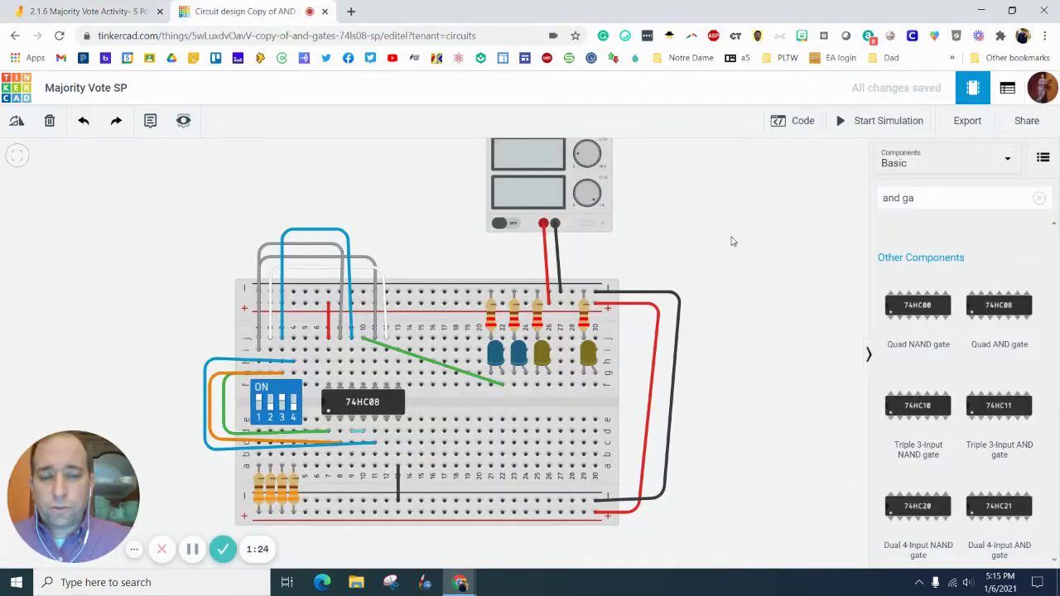
pyautogui.click(436, 367)
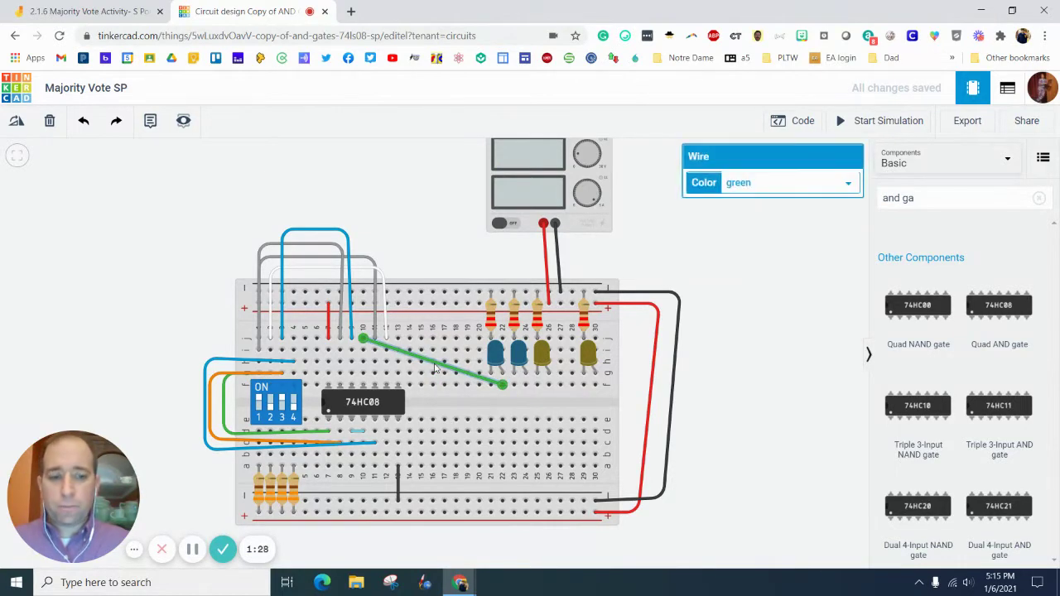
pyautogui.press('Delete')
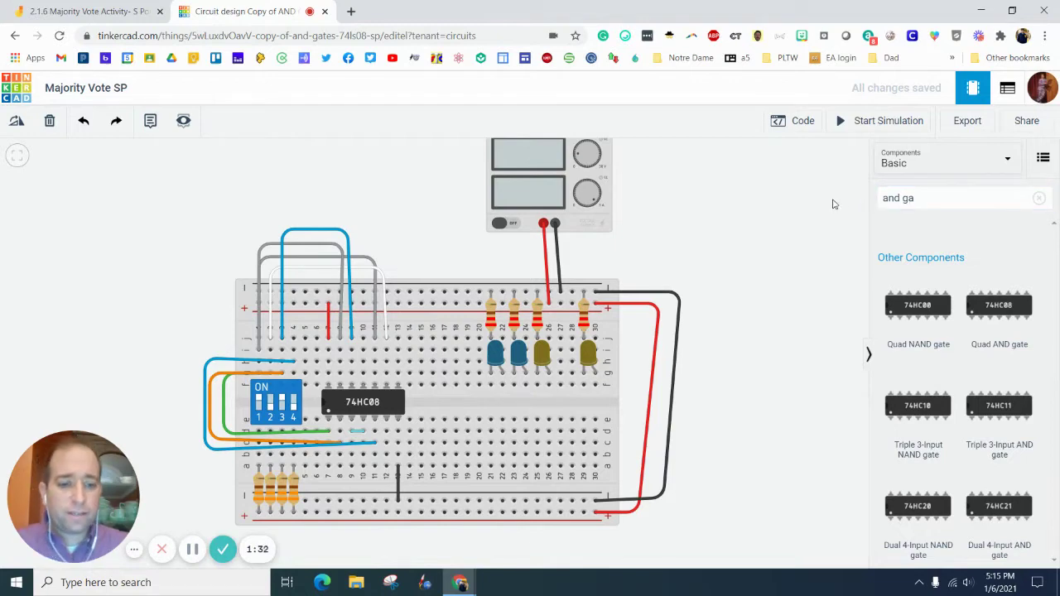
# Replace the component search term with "and"
pyautogui.moveTo(938, 195); pyautogui.dragTo(848, 204)
pyautogui.press('BackSpace')
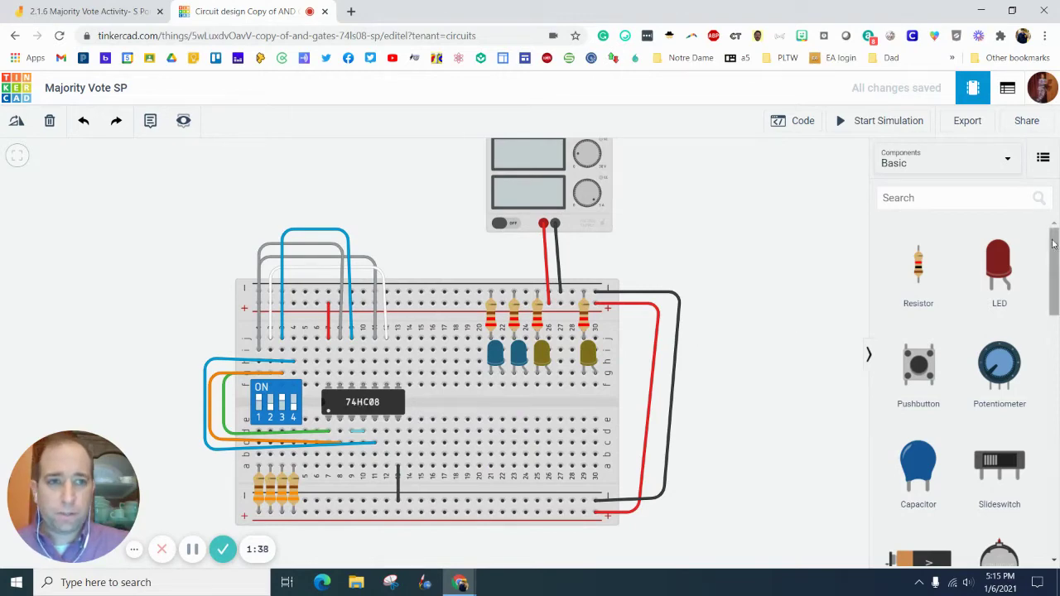
pyautogui.click(975, 201)
pyautogui.write('and')
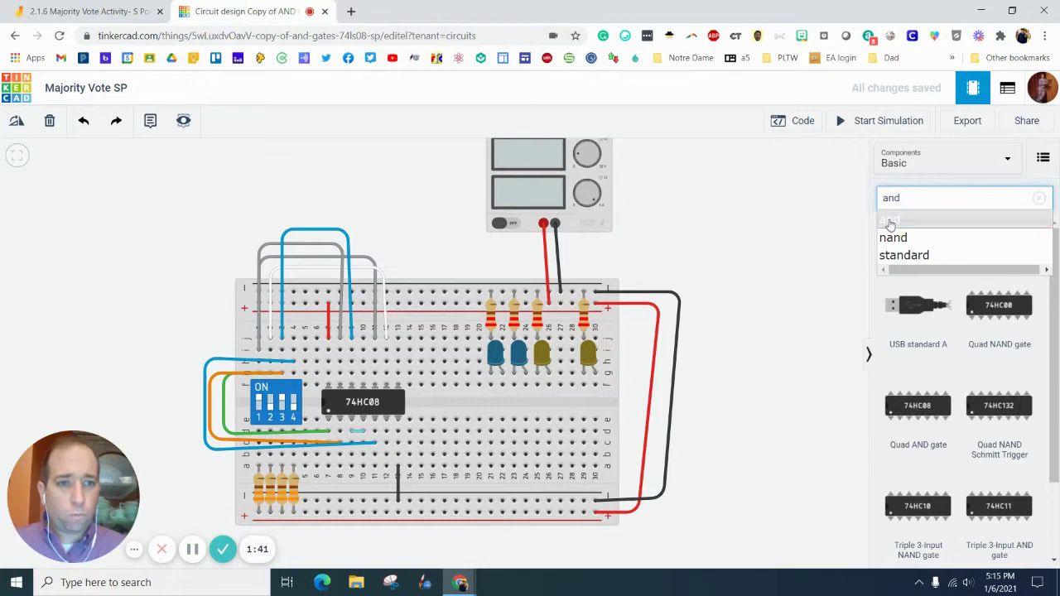
pyautogui.click(890, 220)
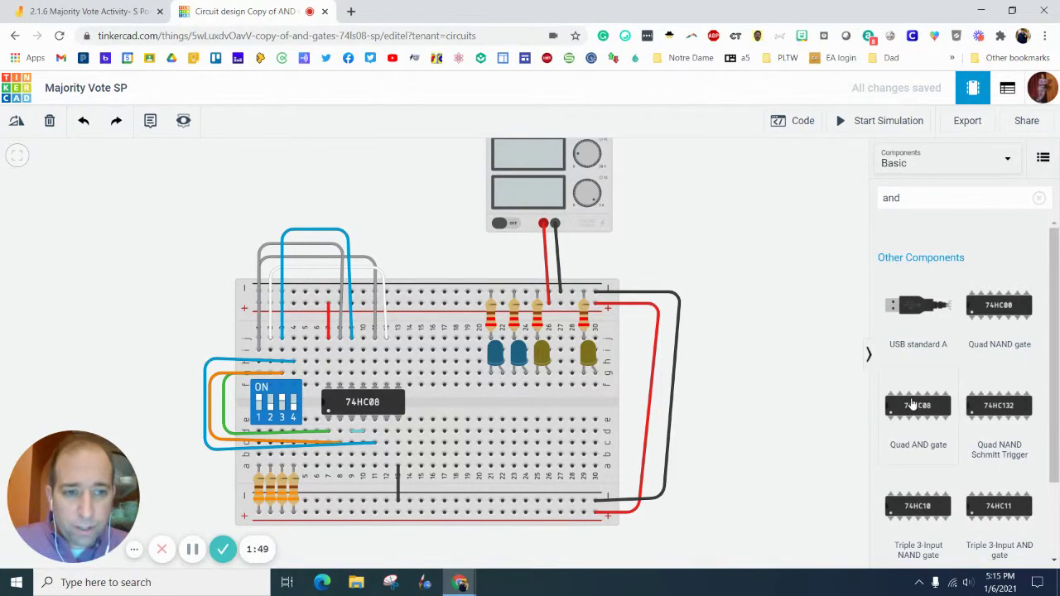
# Place a second 74HC08 Quad AND gate directly beside the first chip, across breadboard columns 14 to 20
pyautogui.moveTo(916, 404); pyautogui.dragTo(462, 404)
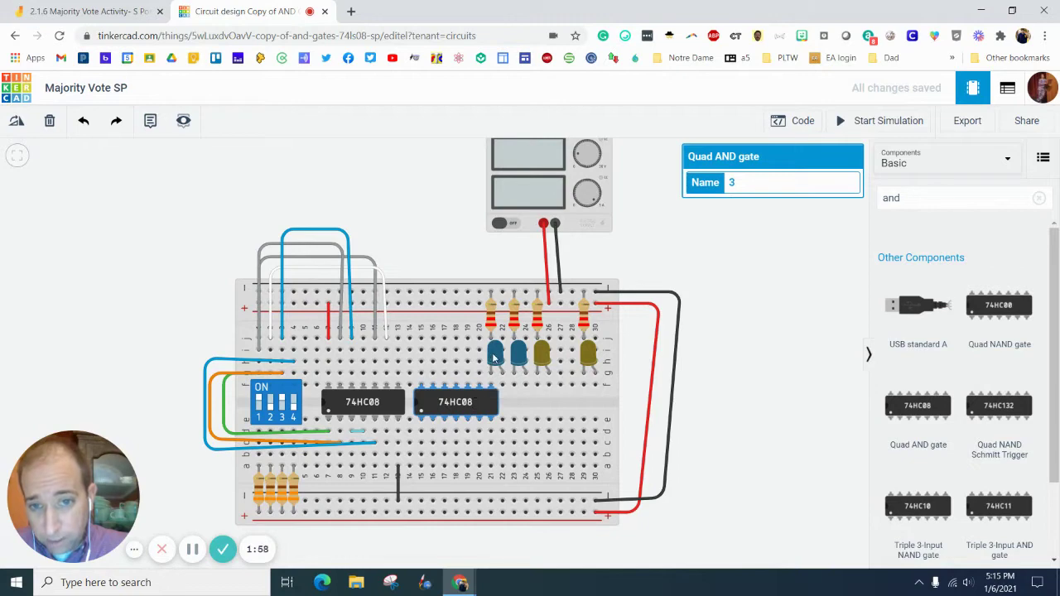
pyautogui.moveTo(461, 404); pyautogui.dragTo(421, 410)
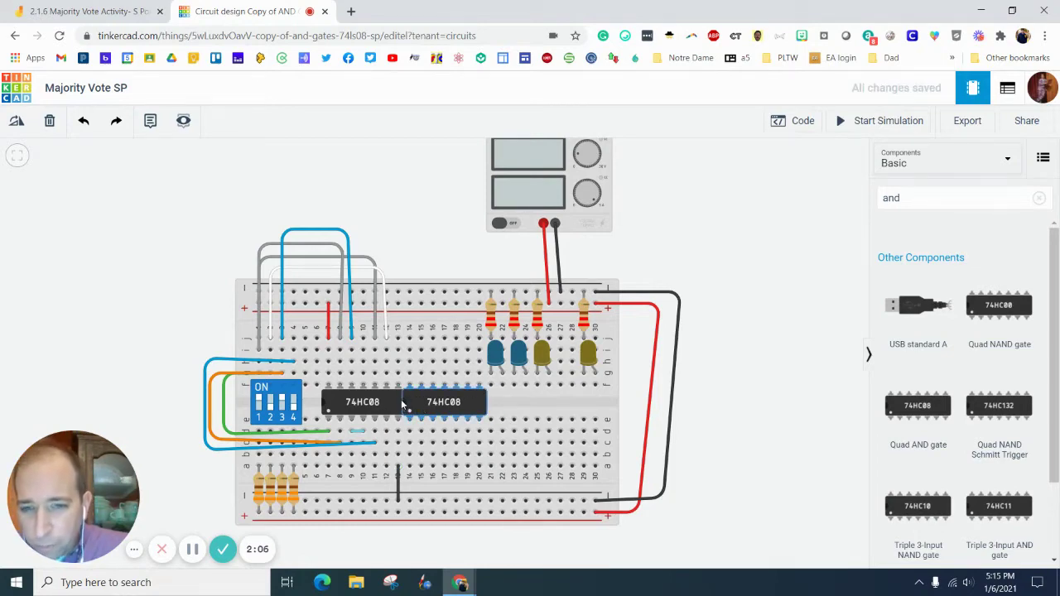
pyautogui.scroll(3, 402, 401)
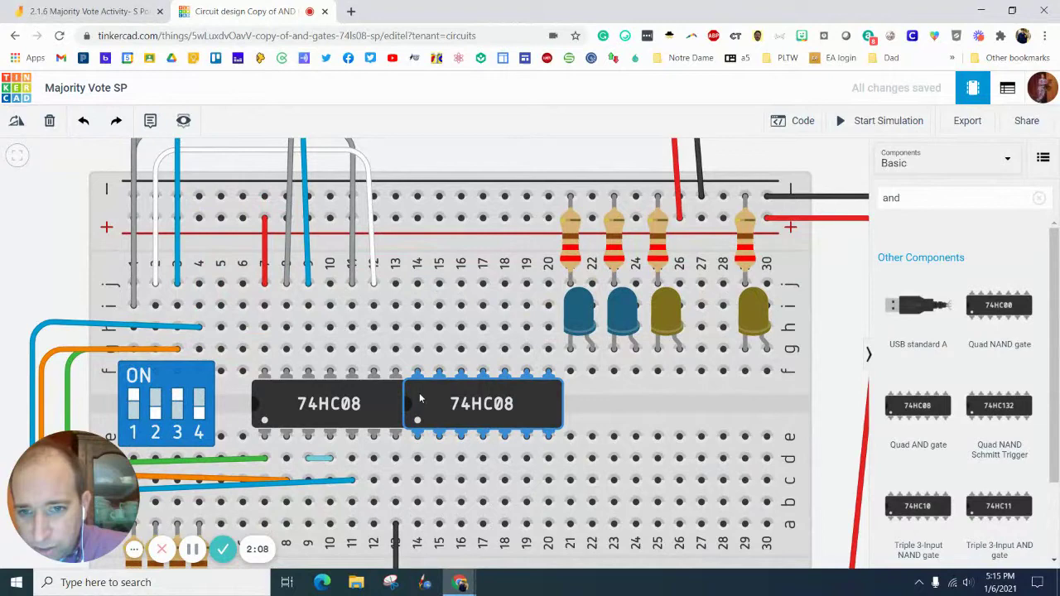
pyautogui.moveTo(445, 402)
pyautogui.mouseDown()
pyautogui.moveTo(454, 401)
pyautogui.moveTo(443, 398)
pyautogui.mouseUp()
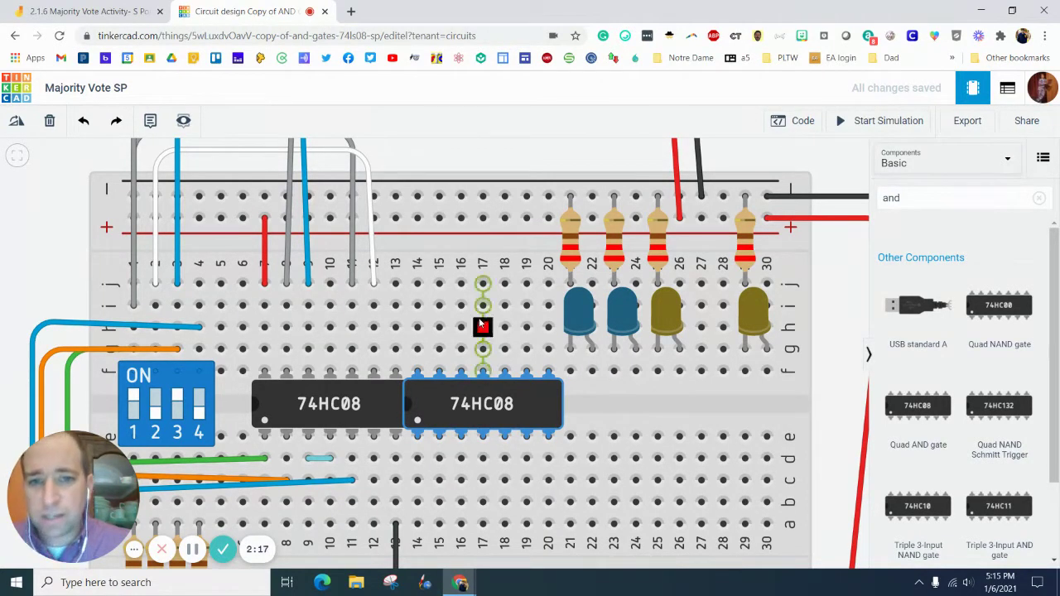
pyautogui.click(825, 340)
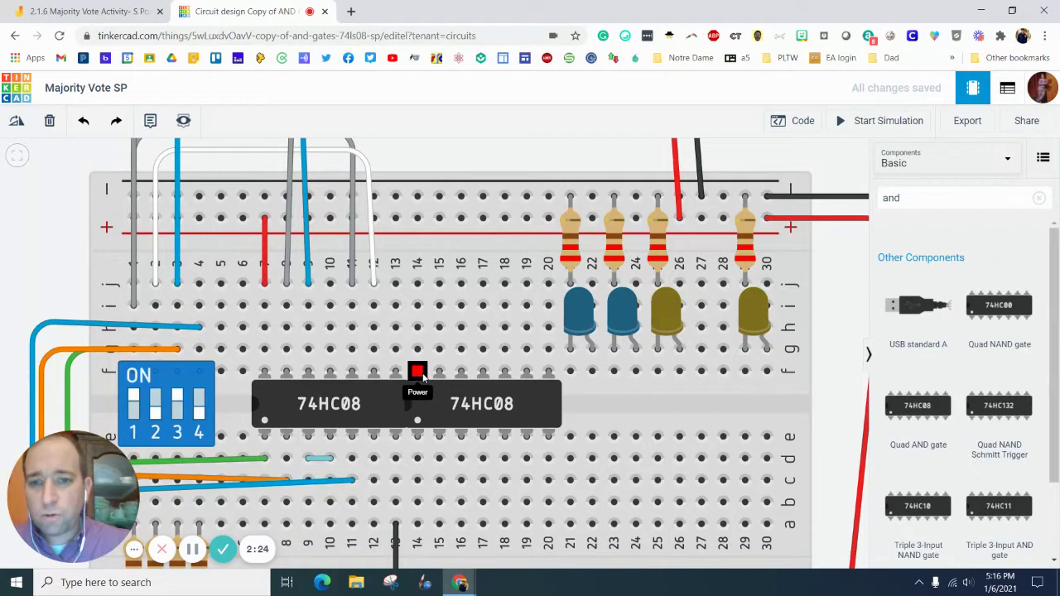
# Wire the second 74HC08's power pin at column 14 to the upper positive rail and color the wire red
pyautogui.click(418, 372)
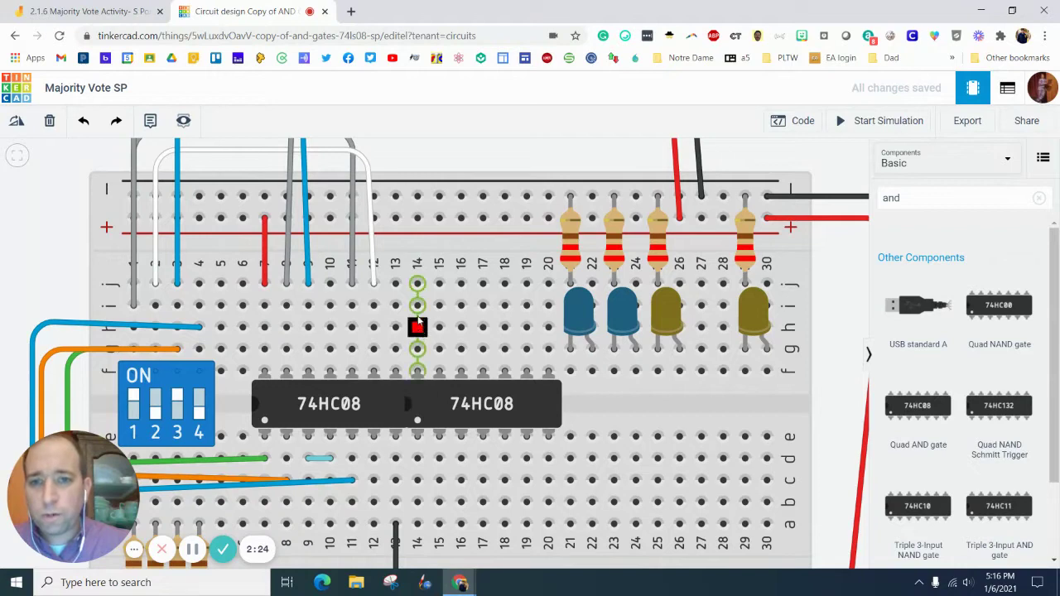
pyautogui.click(418, 219)
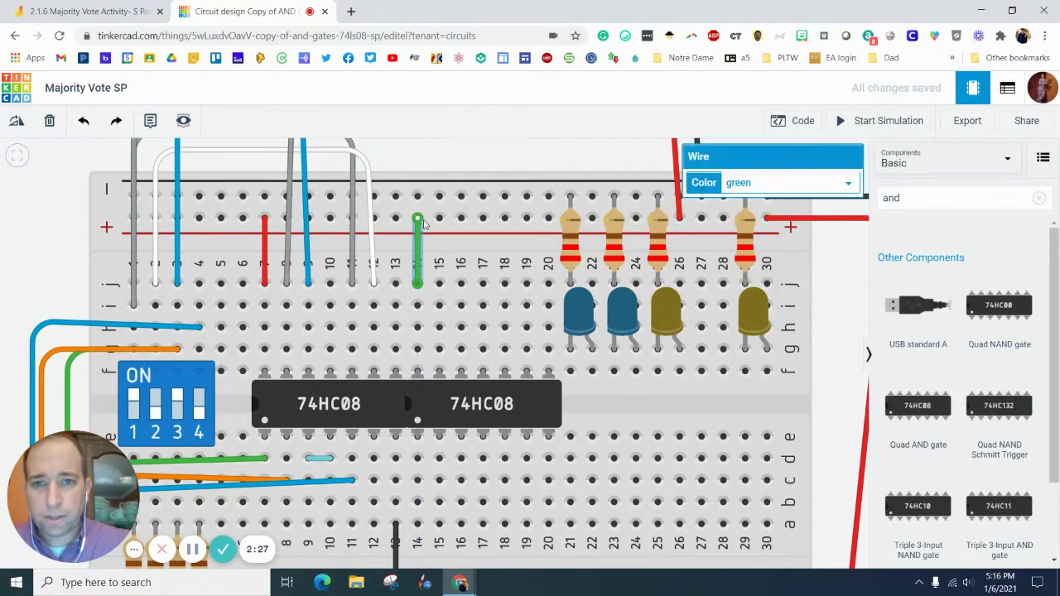
pyautogui.click(739, 182)
pyautogui.click(746, 213)
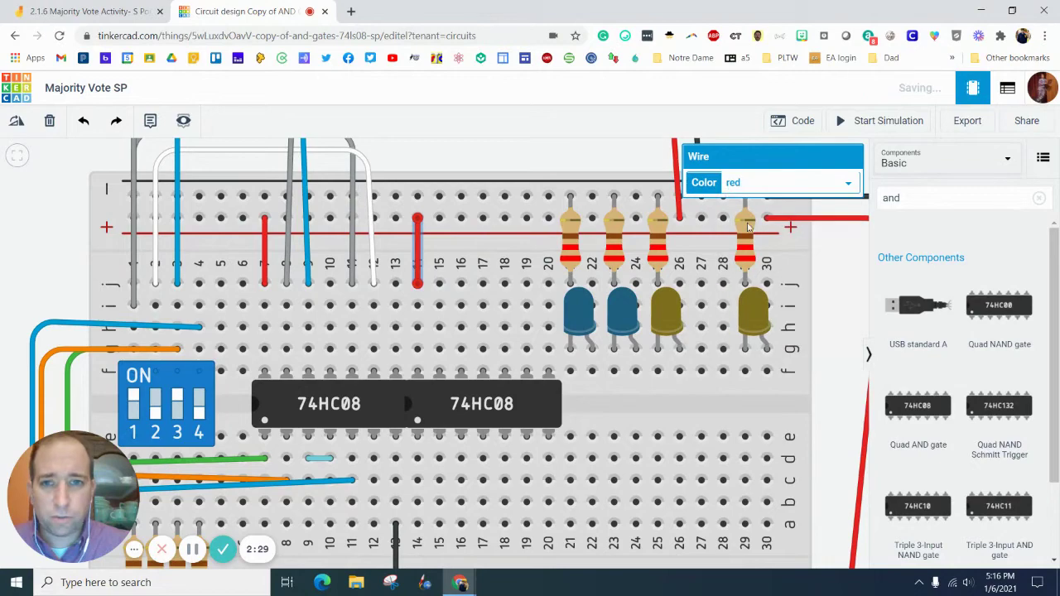
pyautogui.click(845, 336)
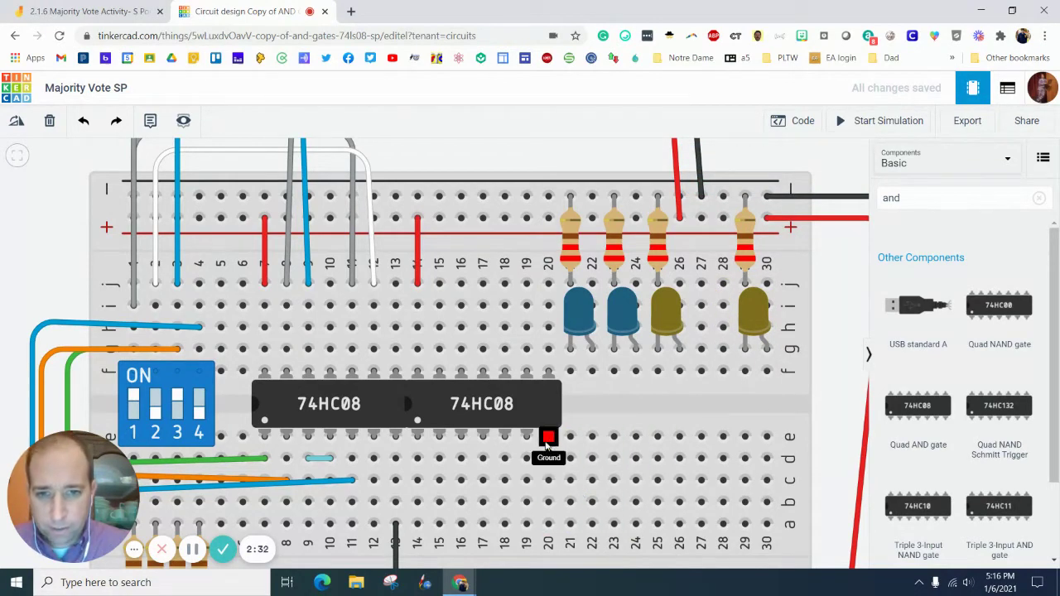
pyautogui.moveTo(548, 448); pyautogui.dragTo(563, 397)
pyautogui.click(826, 397)
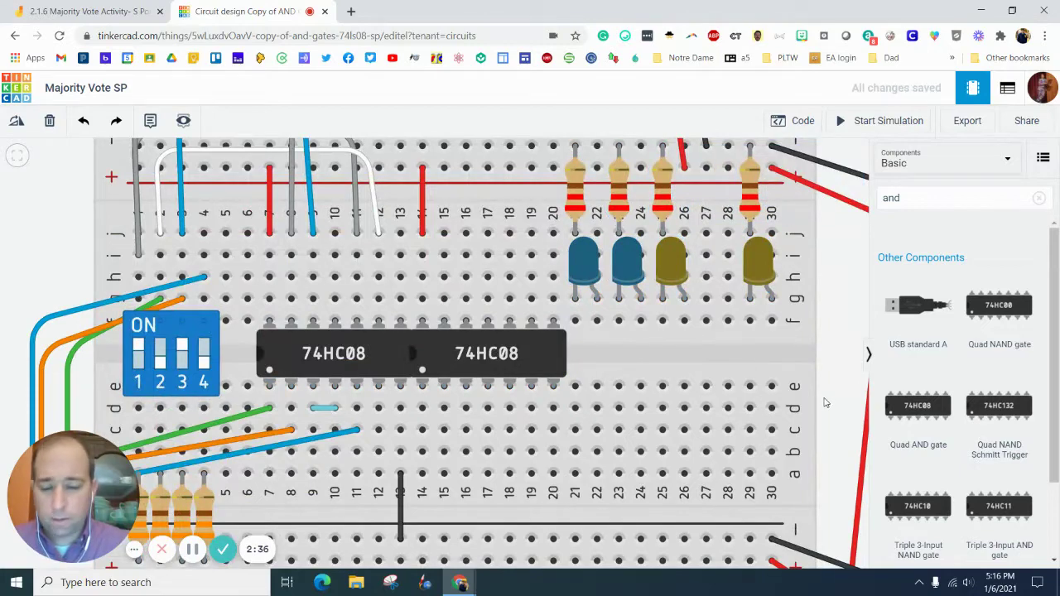
pyautogui.hotkey('ctrl', 'z')
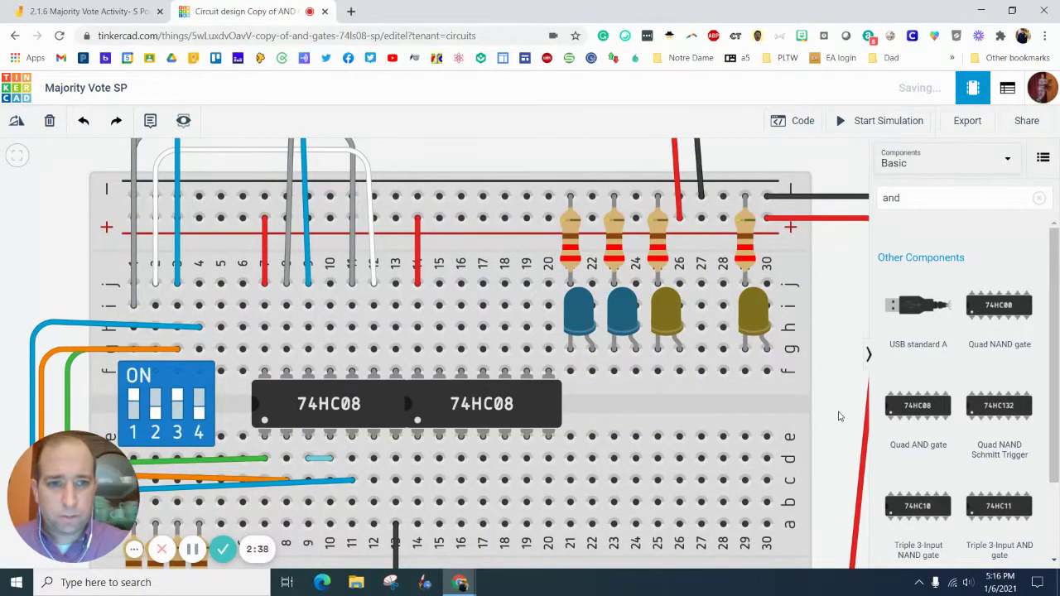
# Wire the second 74HC08's ground pin at column 20 to the lower negative rail and color the wire black
pyautogui.scroll(-4, 839, 416)
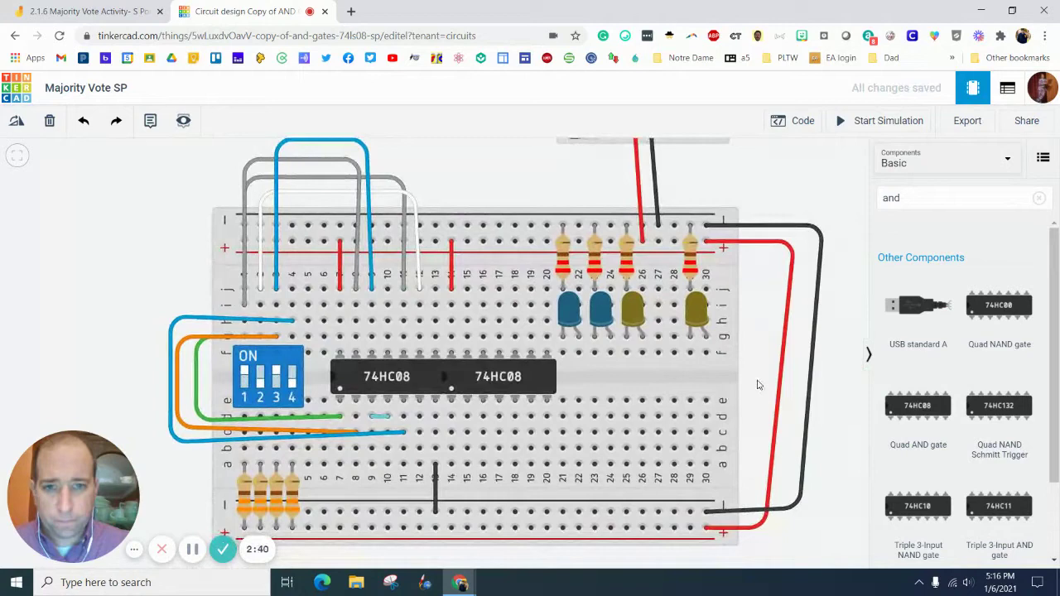
pyautogui.click(547, 464)
pyautogui.click(547, 511)
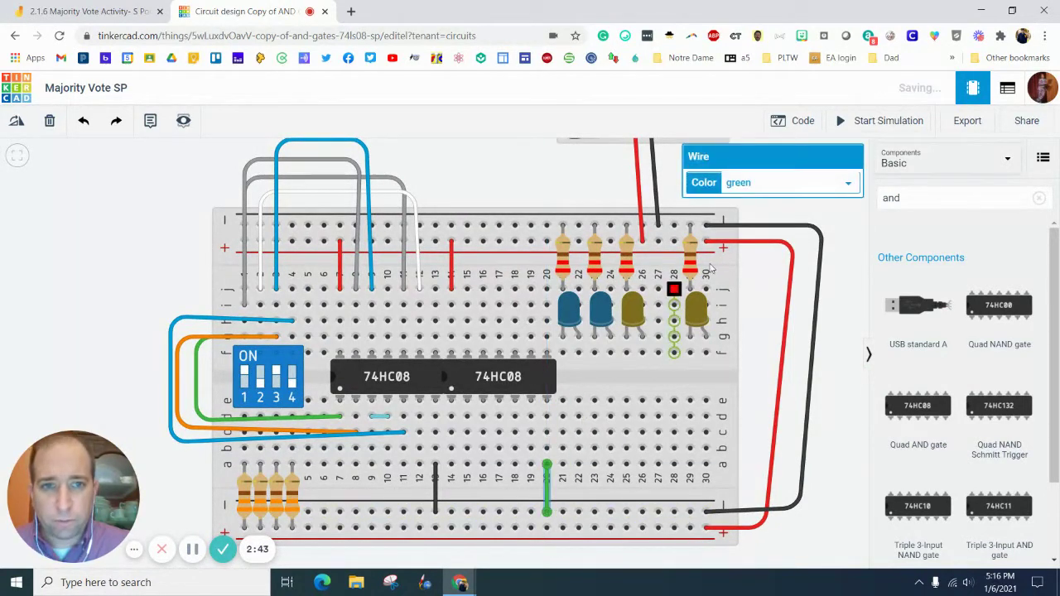
pyautogui.click(812, 183)
pyautogui.click(791, 201)
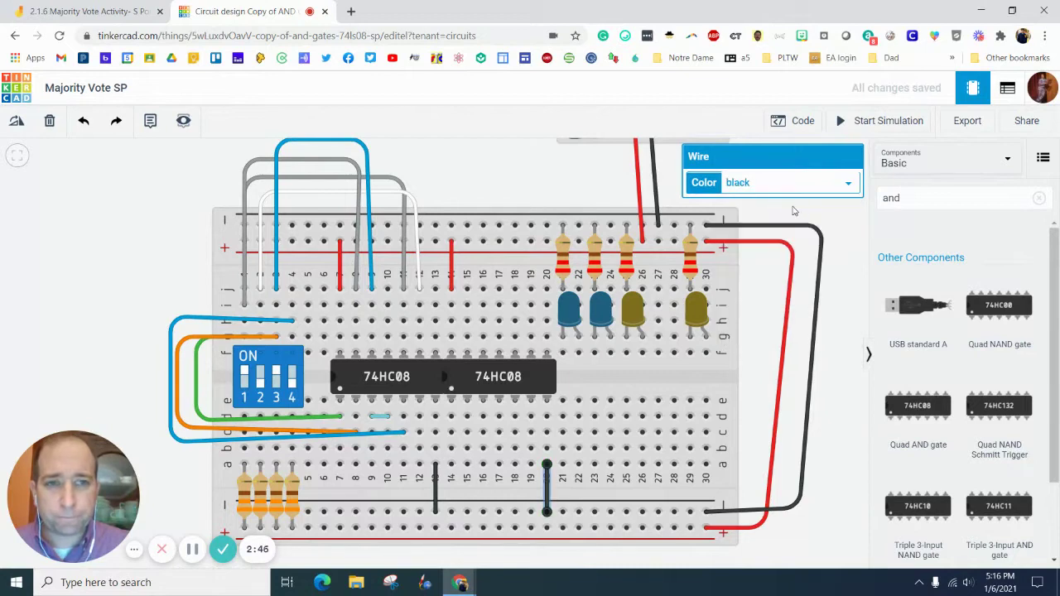
pyautogui.click(845, 213)
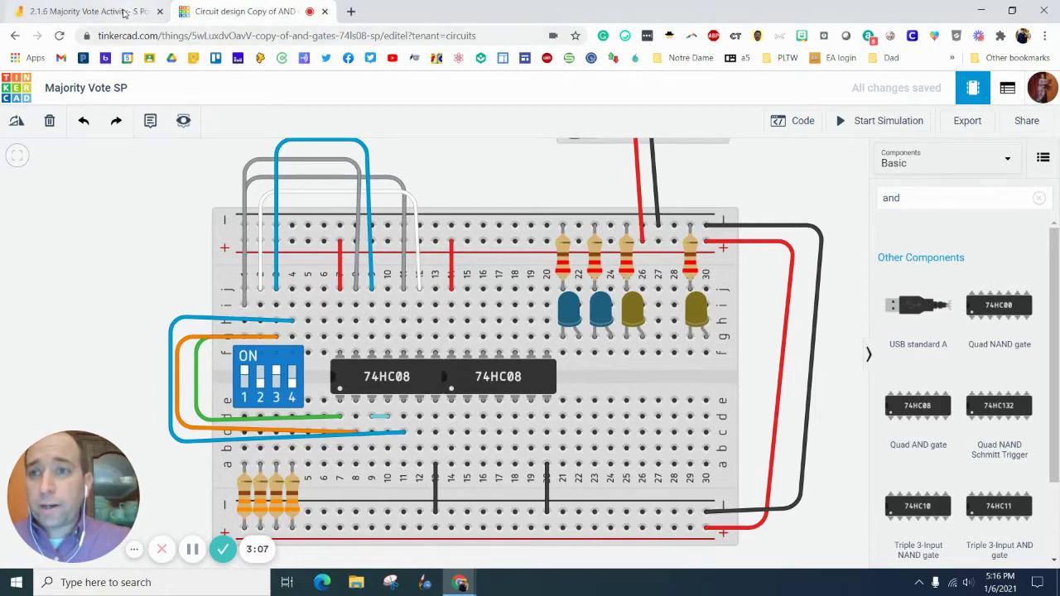
# Switch to the Jamboard and examine the PT branch of gate 5 in the logic diagram
pyautogui.click(149, 12)
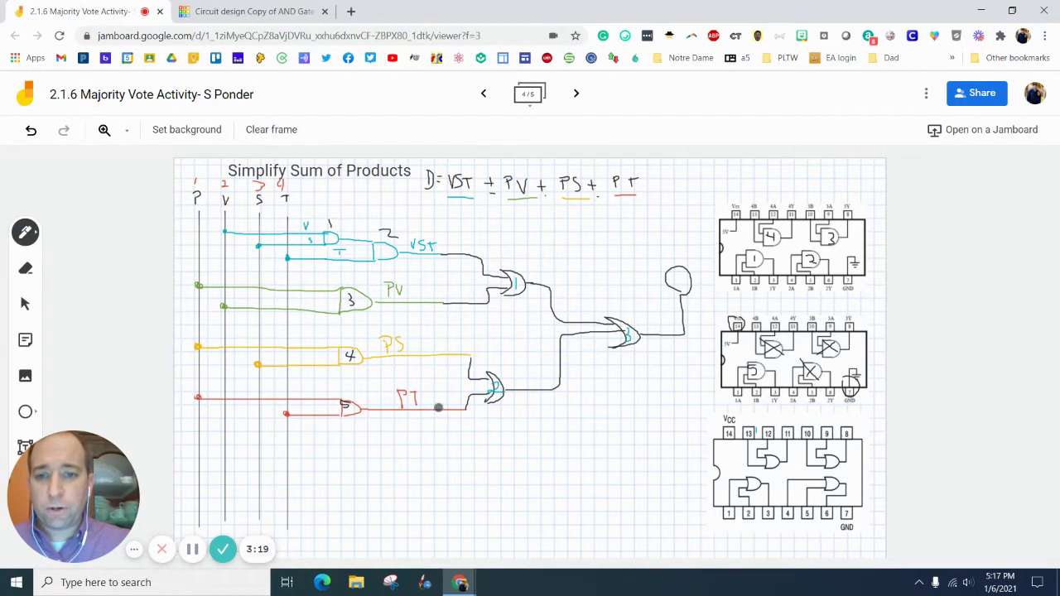
pyautogui.moveTo(438, 408)
pyautogui.mouseDown()
pyautogui.moveTo(439, 378)
pyautogui.moveTo(439, 393)
pyautogui.moveTo(426, 389)
pyautogui.moveTo(431, 377)
pyautogui.moveTo(456, 390)
pyautogui.mouseUp()
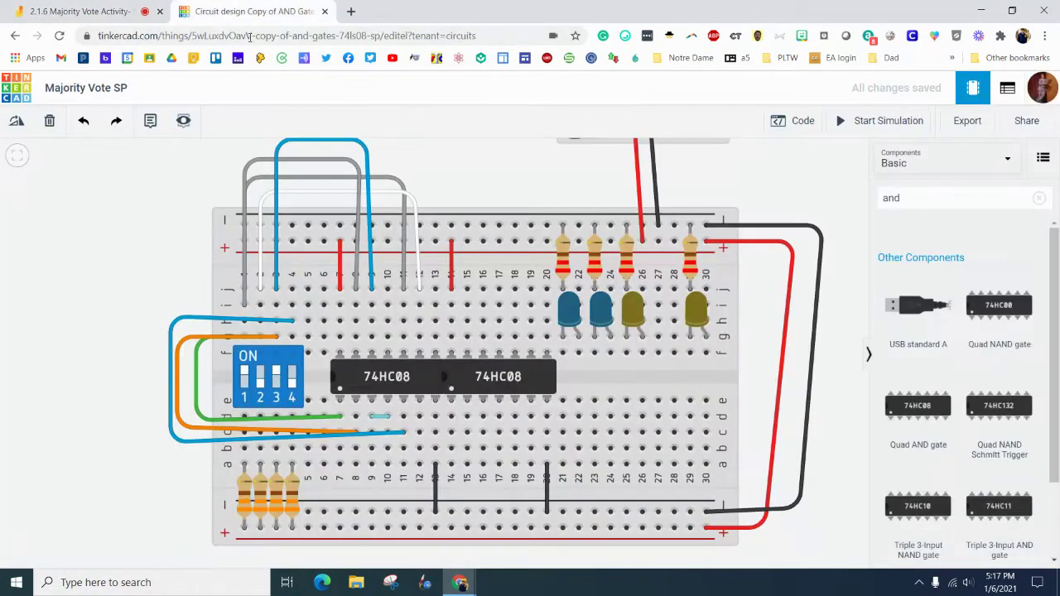
# Switch back to the Tinkercad breadboard circuit
pyautogui.click(242, 12)
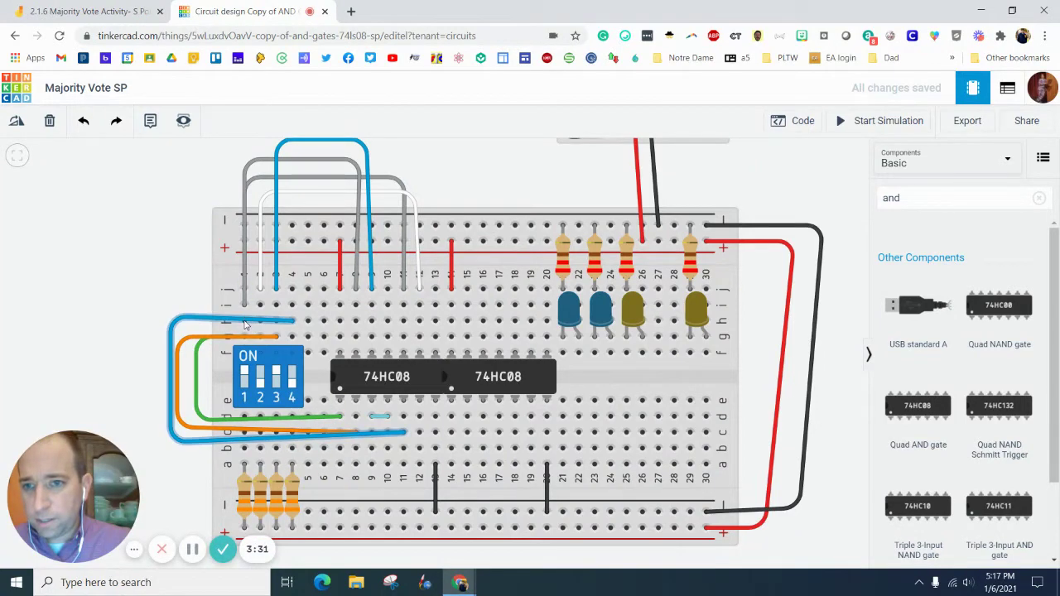
pyautogui.click(247, 320)
pyautogui.click(134, 322)
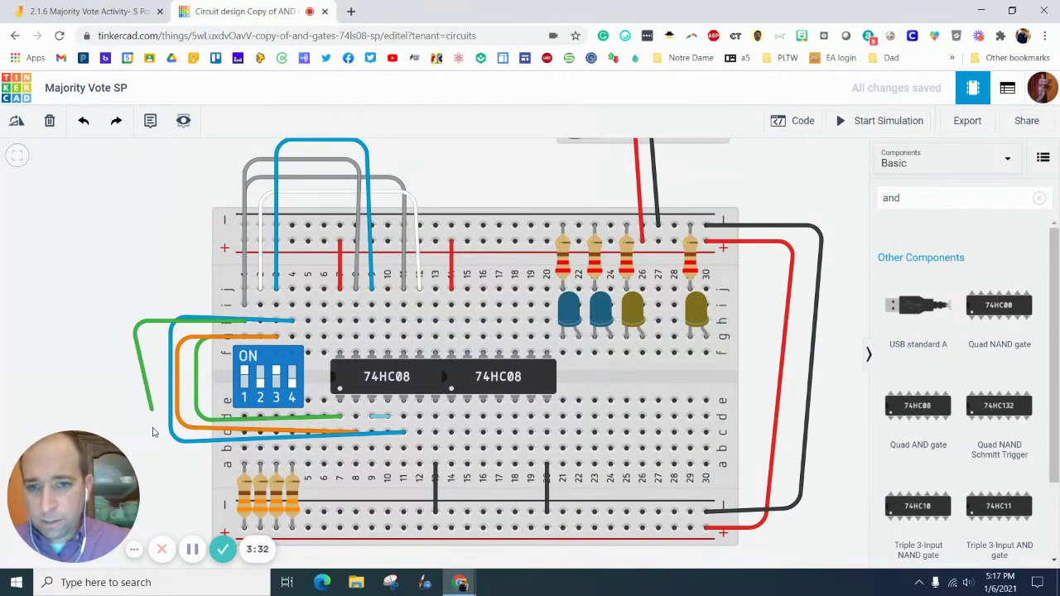
pyautogui.click(160, 464)
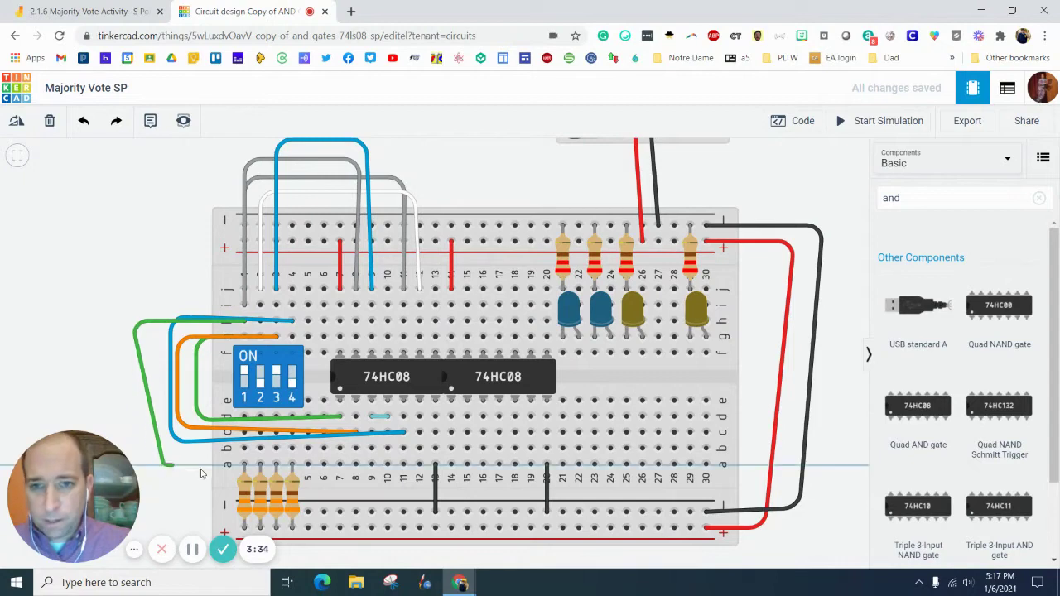
pyautogui.click(435, 449)
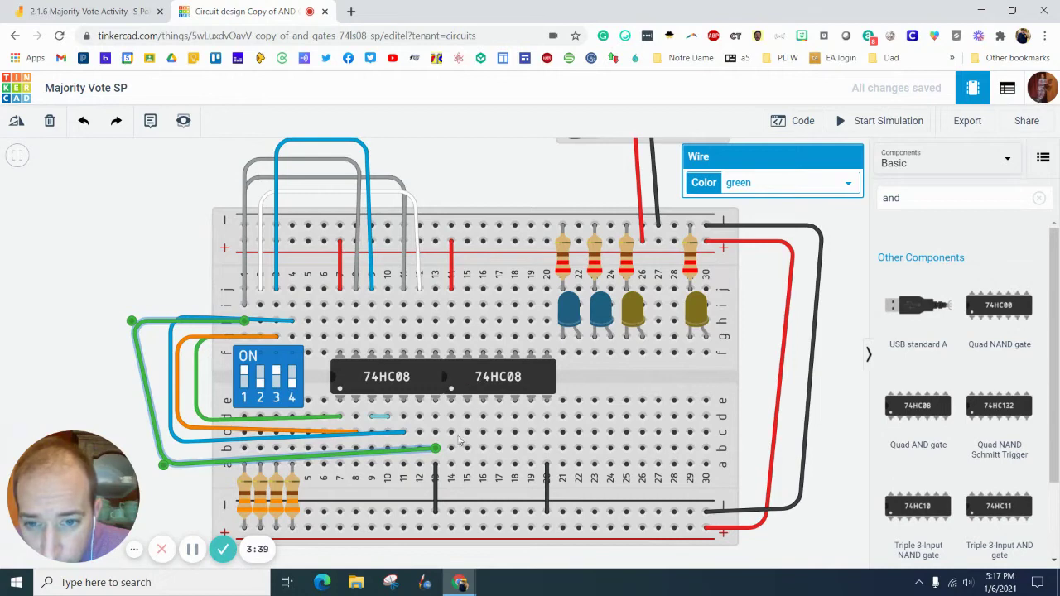
pyautogui.press('Escape')
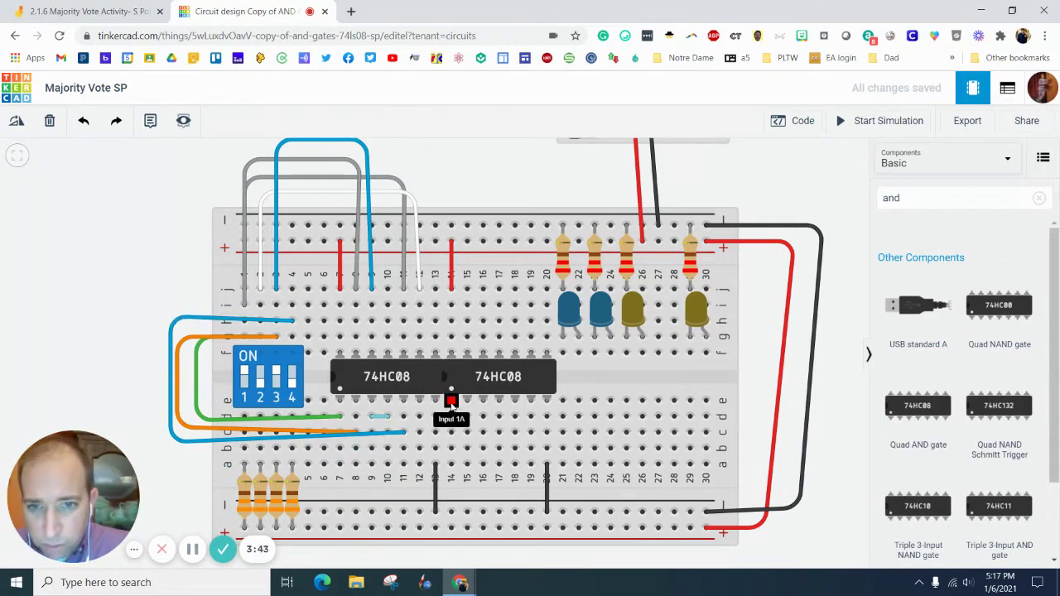
# Wire the second 74HC08's Input 1A from hole b14 around the DIP switch to hole g1 and color the wire grey
pyautogui.click(451, 448)
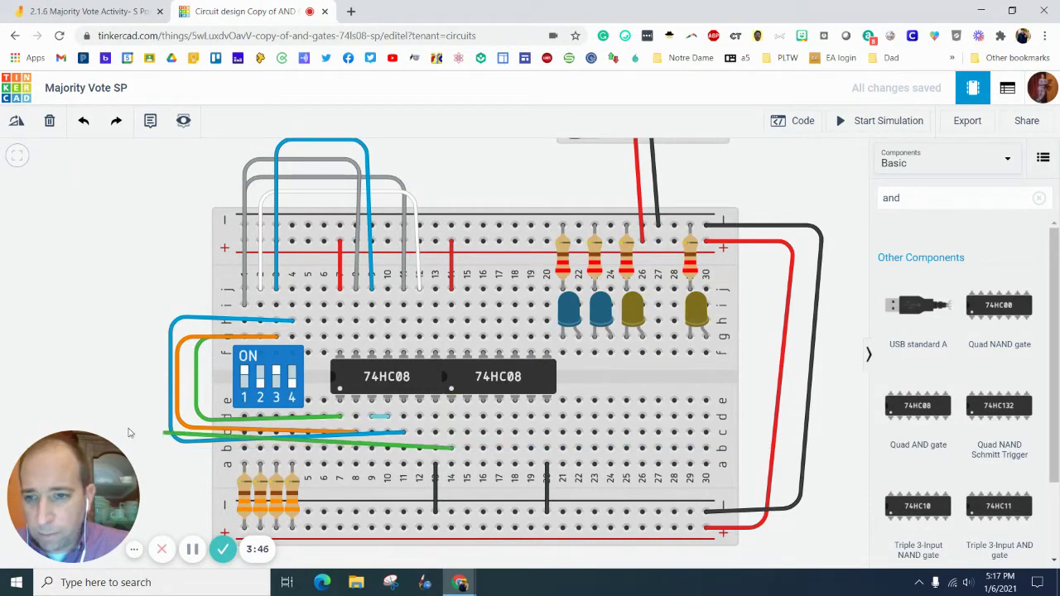
pyautogui.click(161, 452)
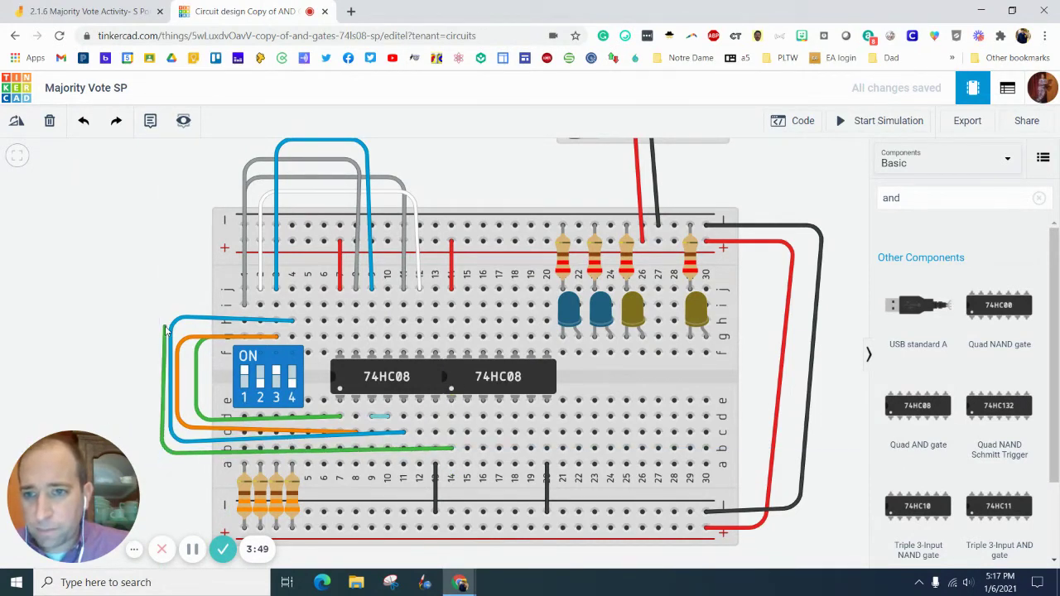
pyautogui.click(166, 330)
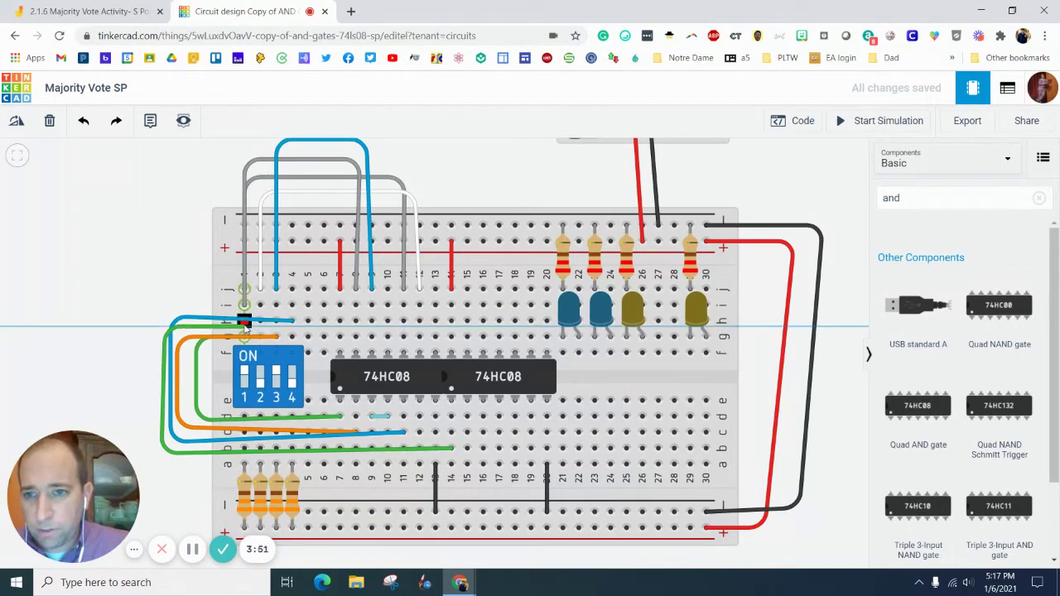
pyautogui.click(245, 336)
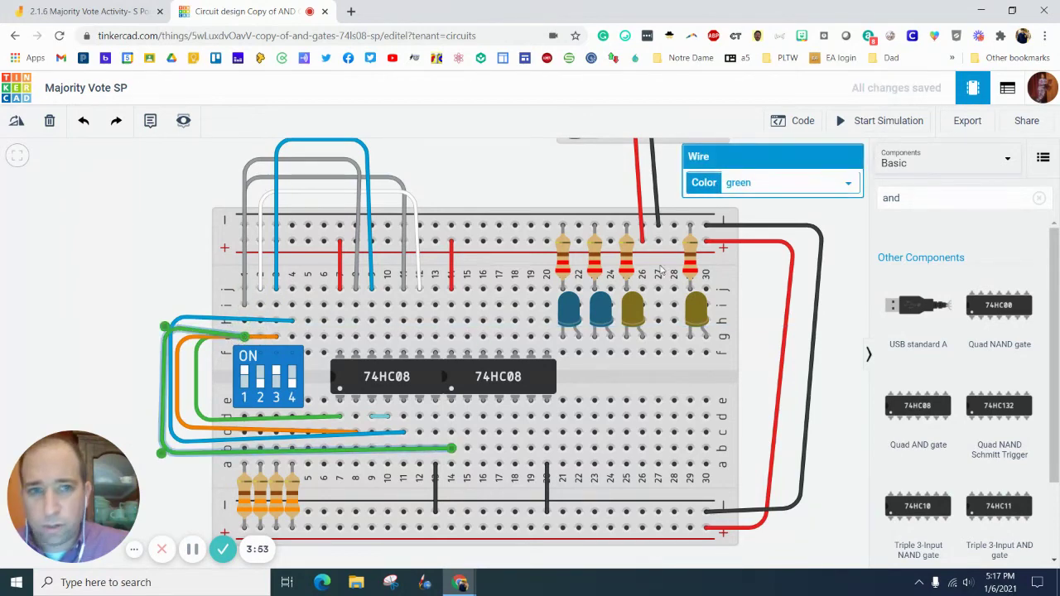
pyautogui.click(760, 193)
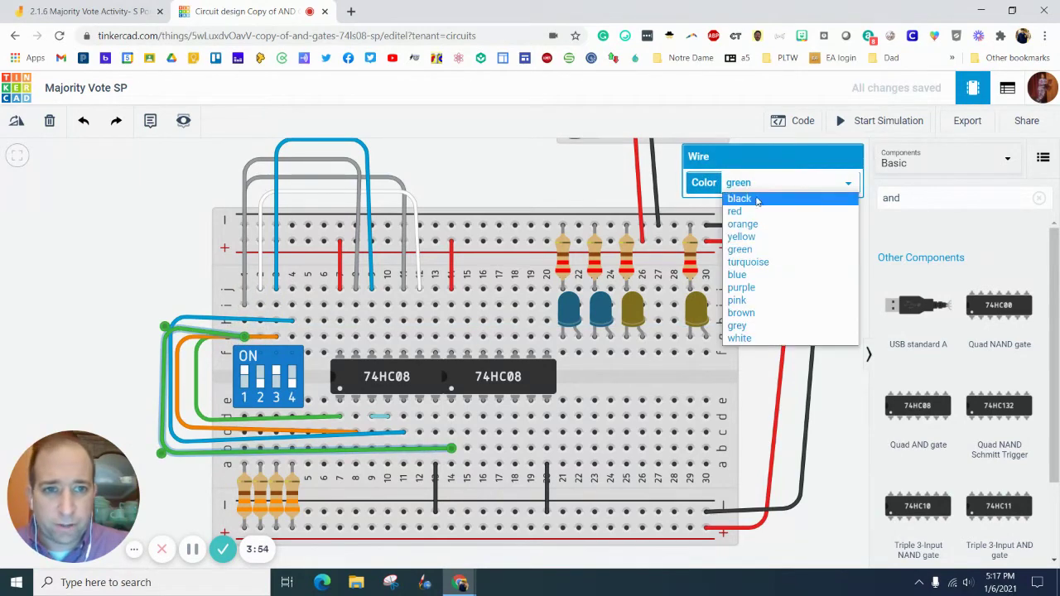
pyautogui.click(750, 330)
pyautogui.click(174, 238)
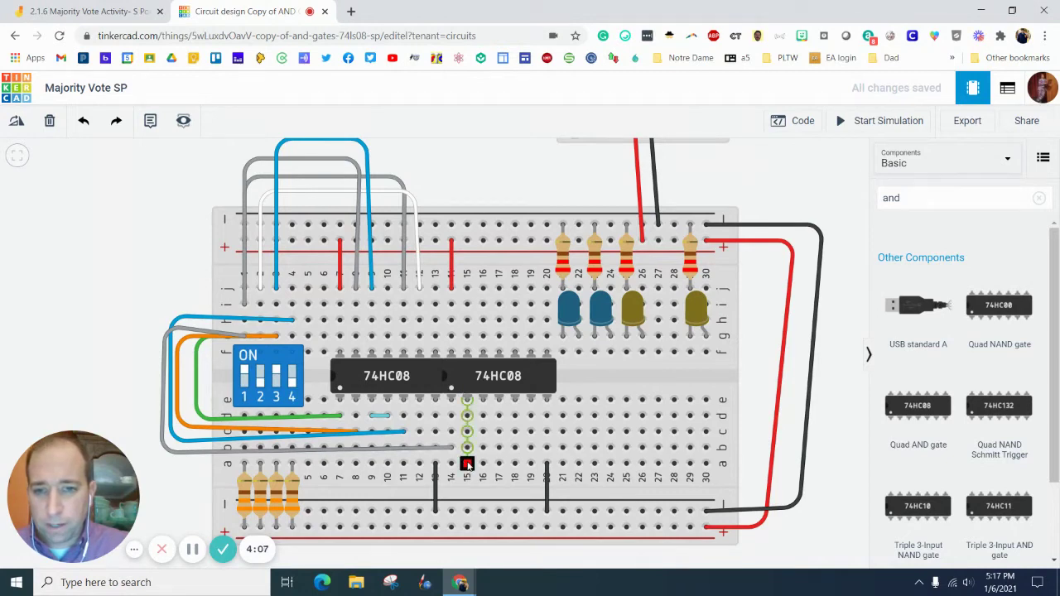
# Check gate 5's inputs in the Jamboard diagram, and wire hole c15 around the DIP switch to hole g4 in blue
pyautogui.click(166, 13)
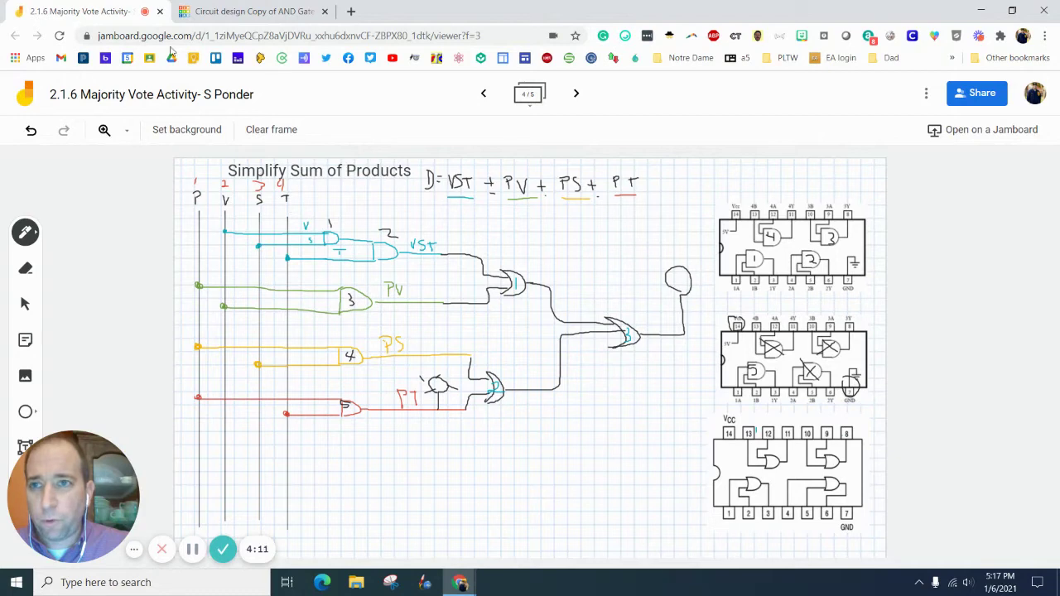
pyautogui.click(245, 12)
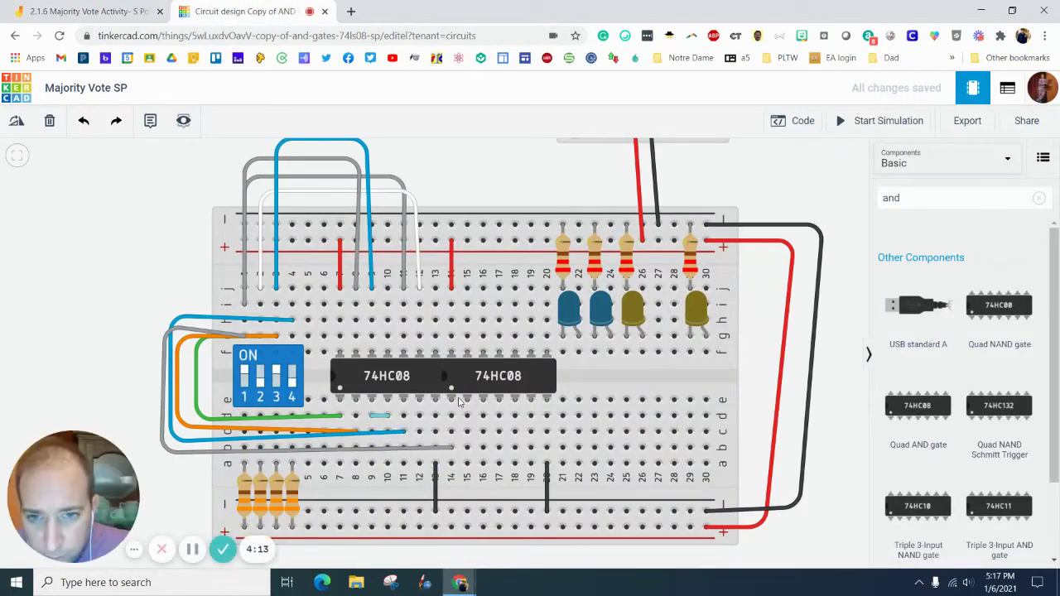
pyautogui.click(468, 431)
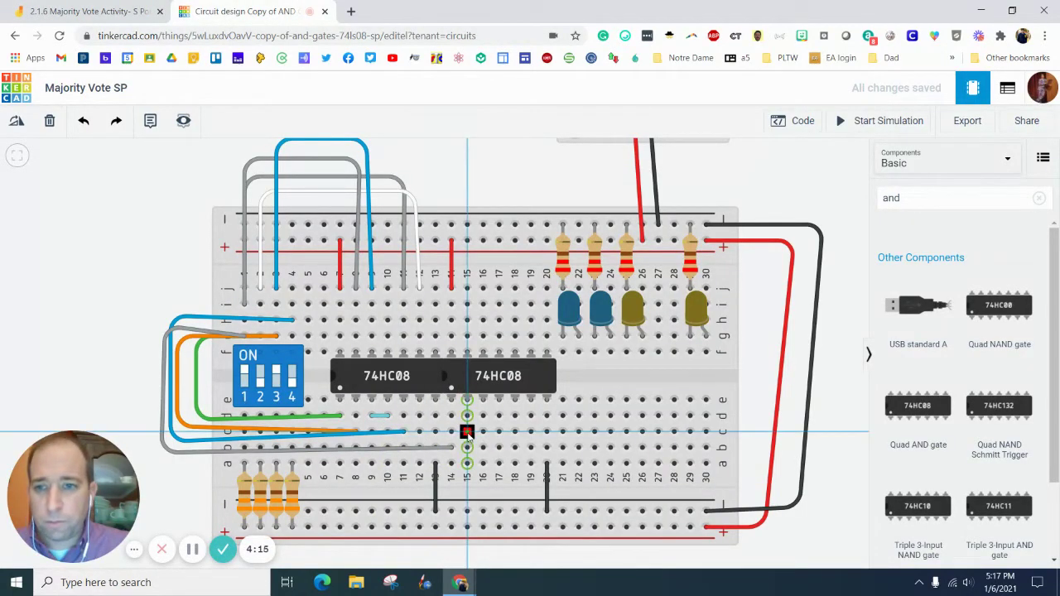
pyautogui.click(141, 431)
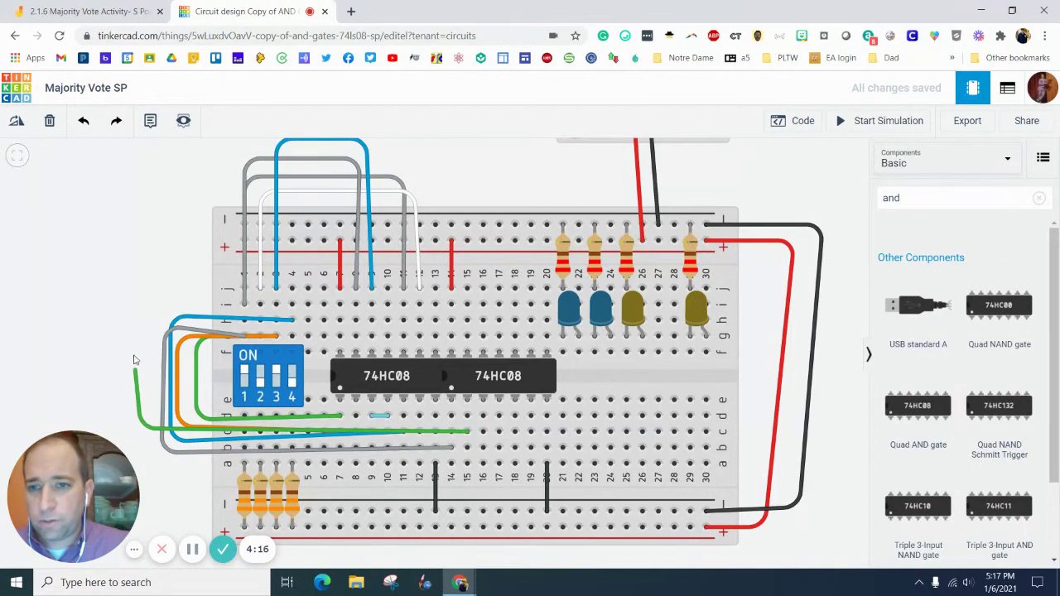
pyautogui.click(141, 321)
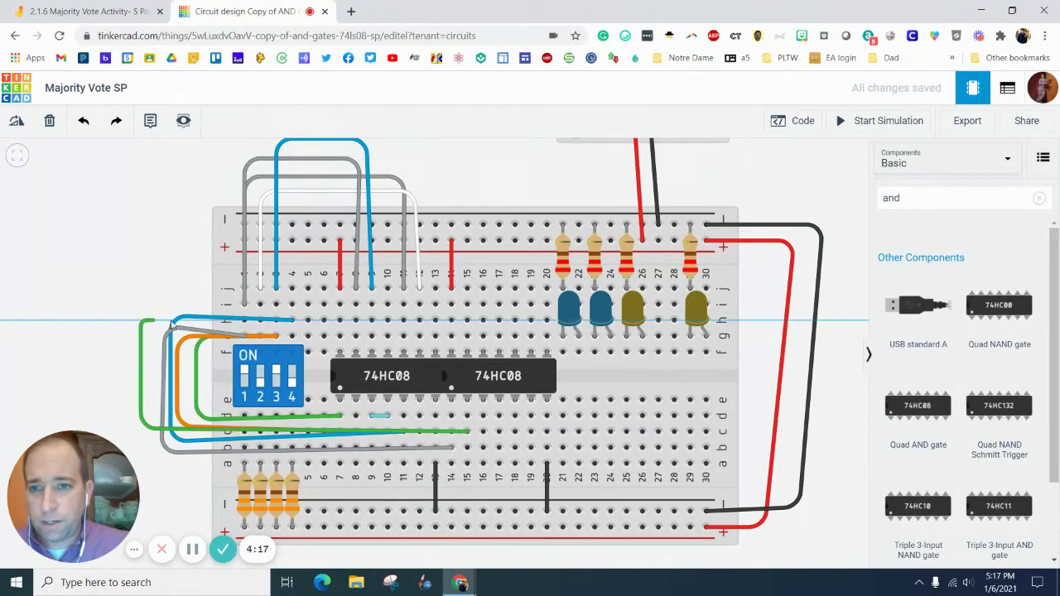
pyautogui.click(292, 335)
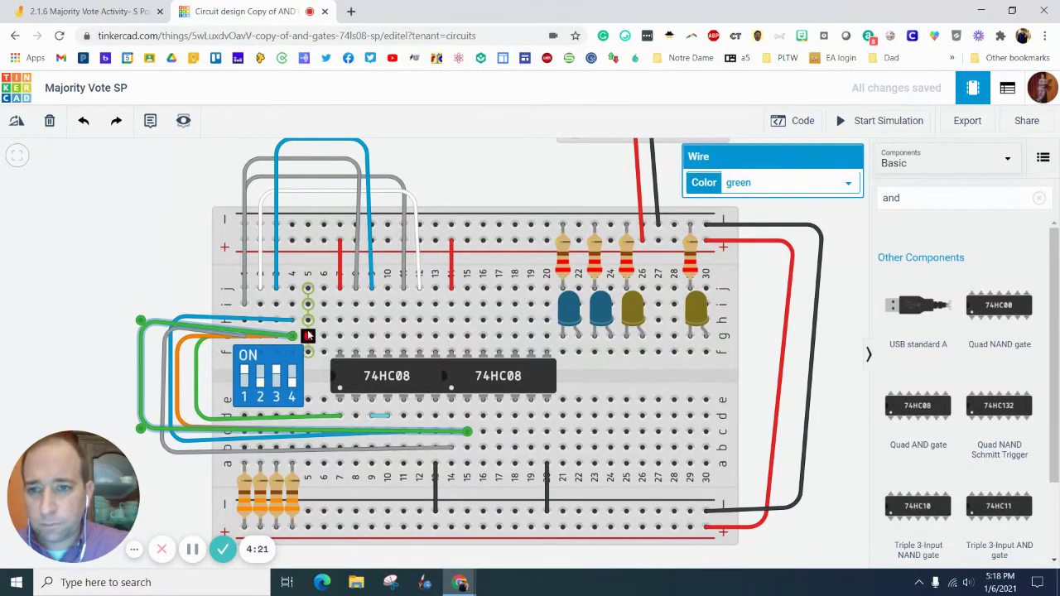
pyautogui.click(786, 182)
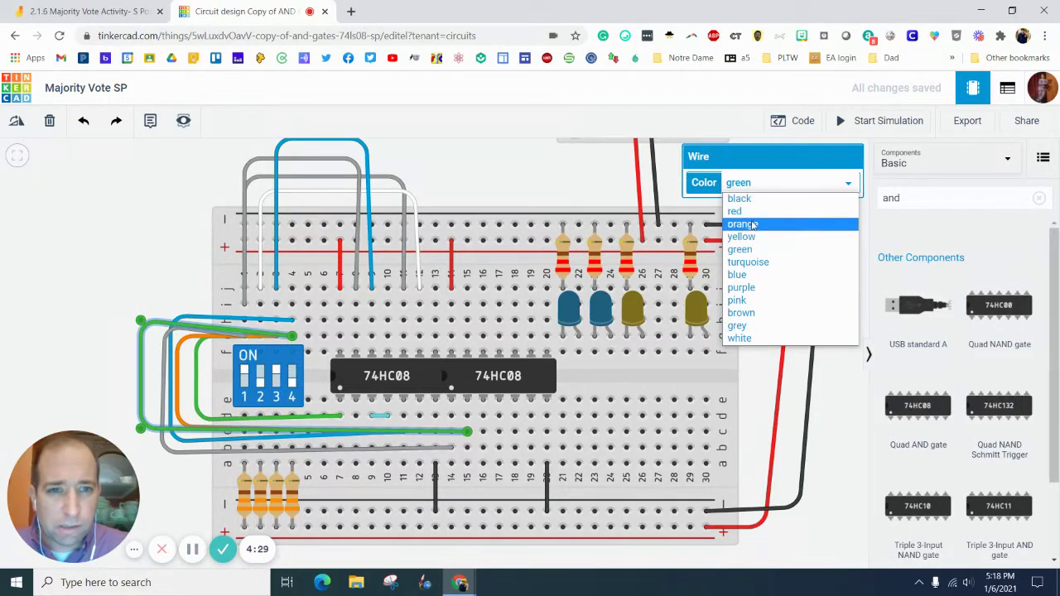
pyautogui.click(752, 274)
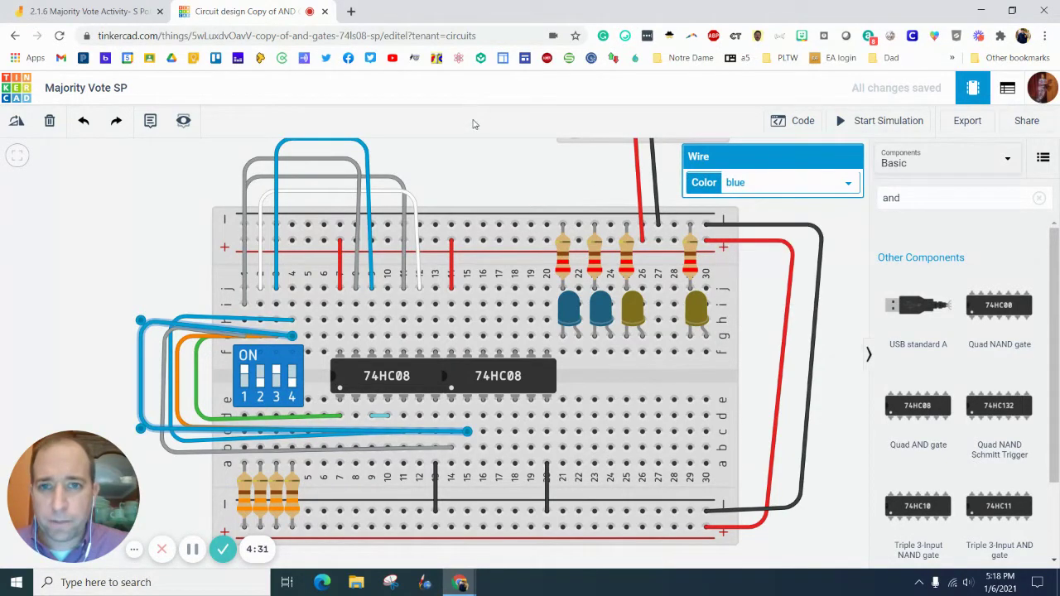
# Wire gate 5's output from hole d16 to the first blue LED at hole f22 and start the simulation
pyautogui.click(484, 416)
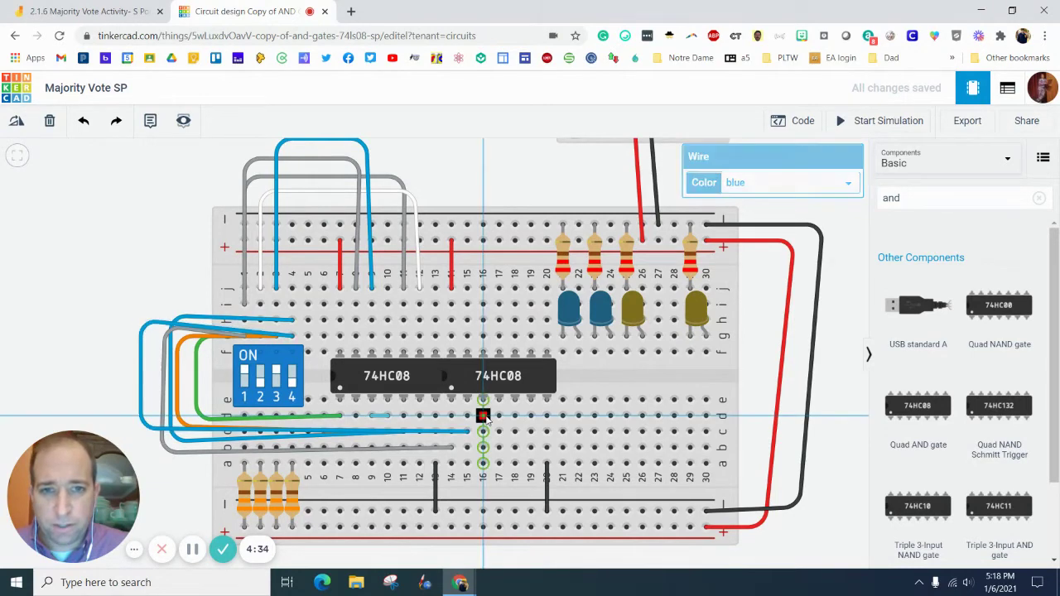
pyautogui.click(578, 353)
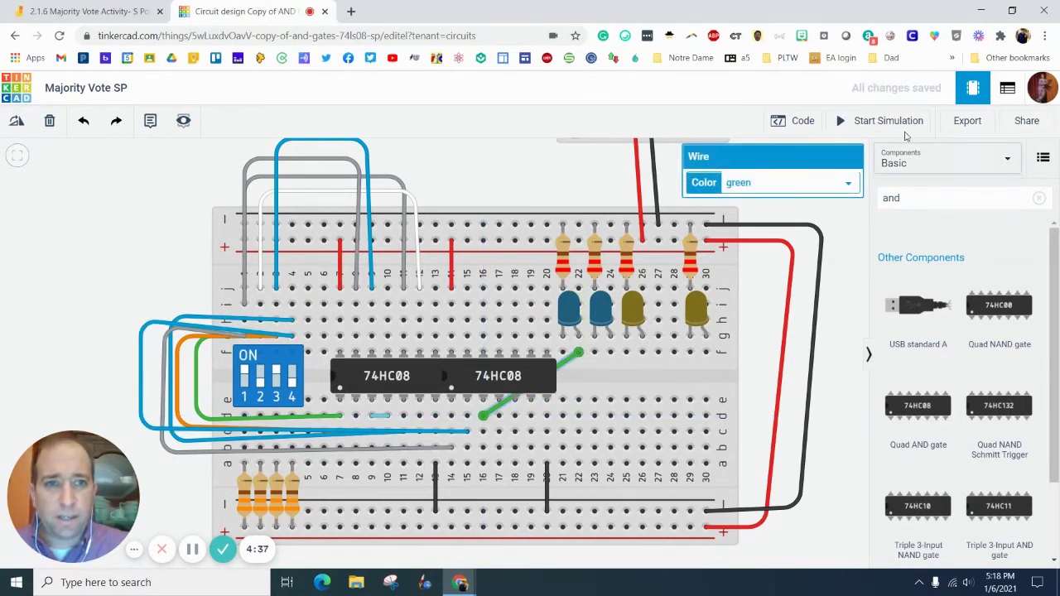
pyautogui.click(865, 120)
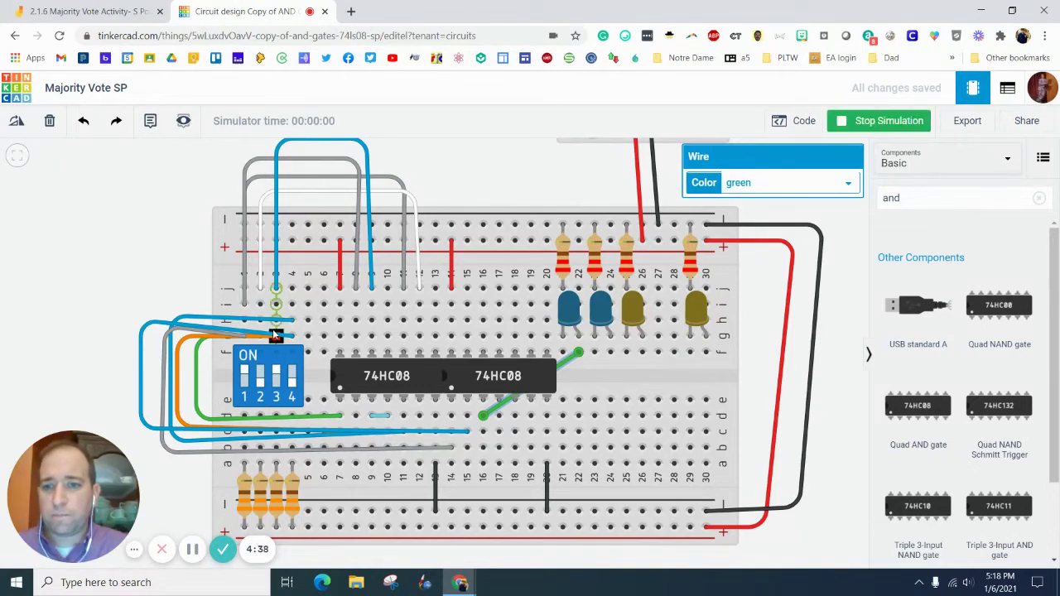
# Set DIP switch 3 off and switches 1 and 4 on to test the PT term
pyautogui.click(279, 372)
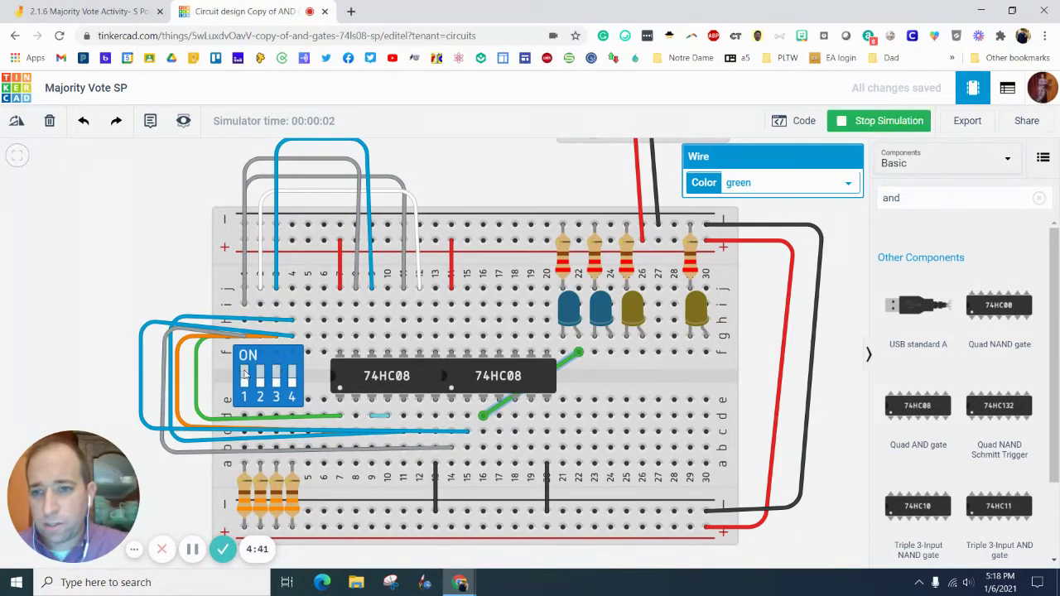
pyautogui.click(245, 385)
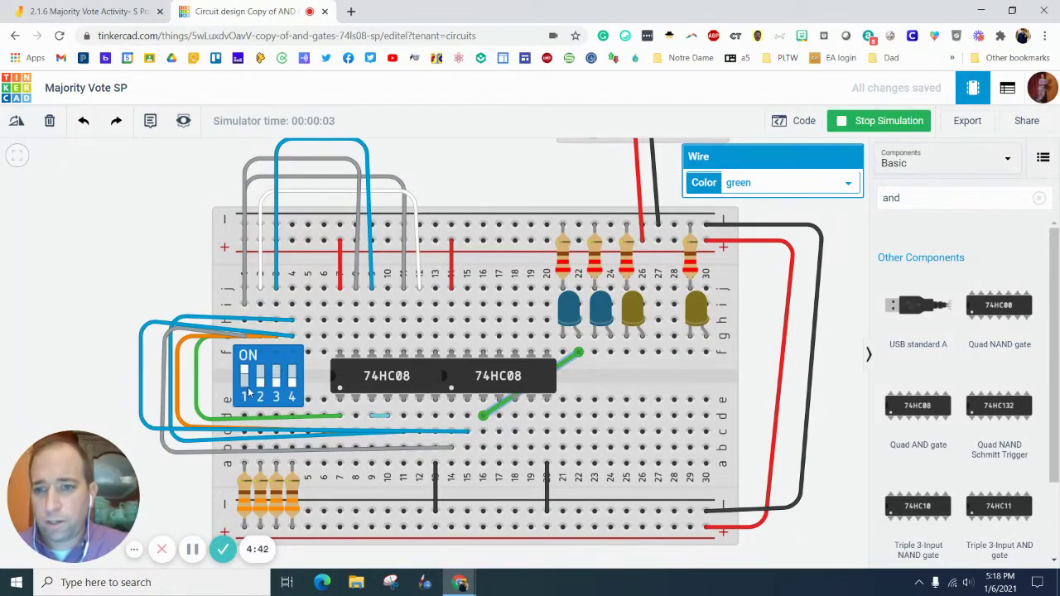
pyautogui.click(291, 383)
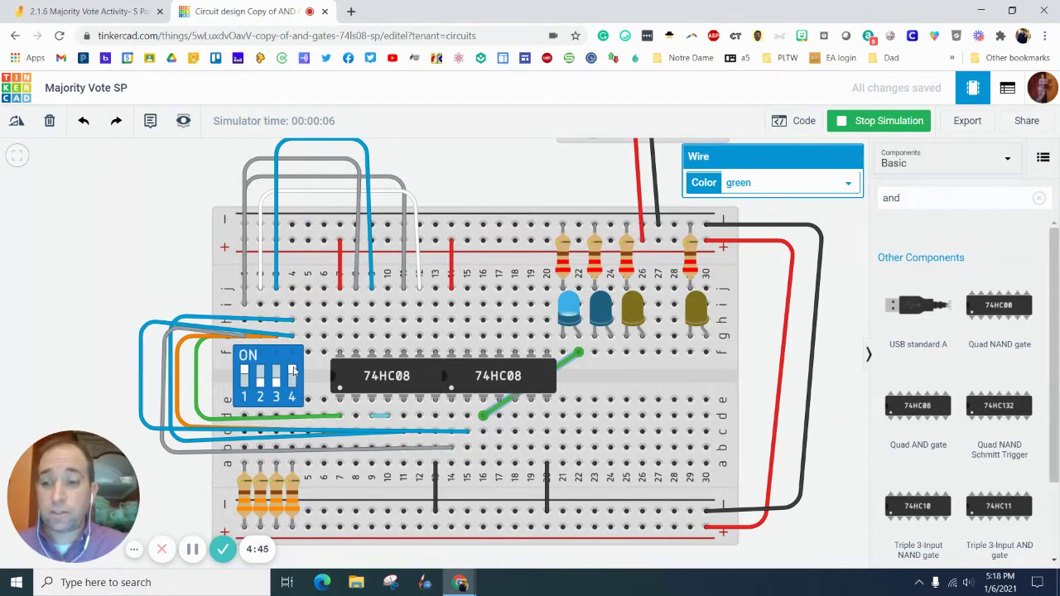
# Toggle DIP switches 2 and 3 with switches 1 and 4 on to test whether they affect the PT LED
pyautogui.click(278, 378)
pyautogui.click(260, 378)
pyautogui.click(260, 377)
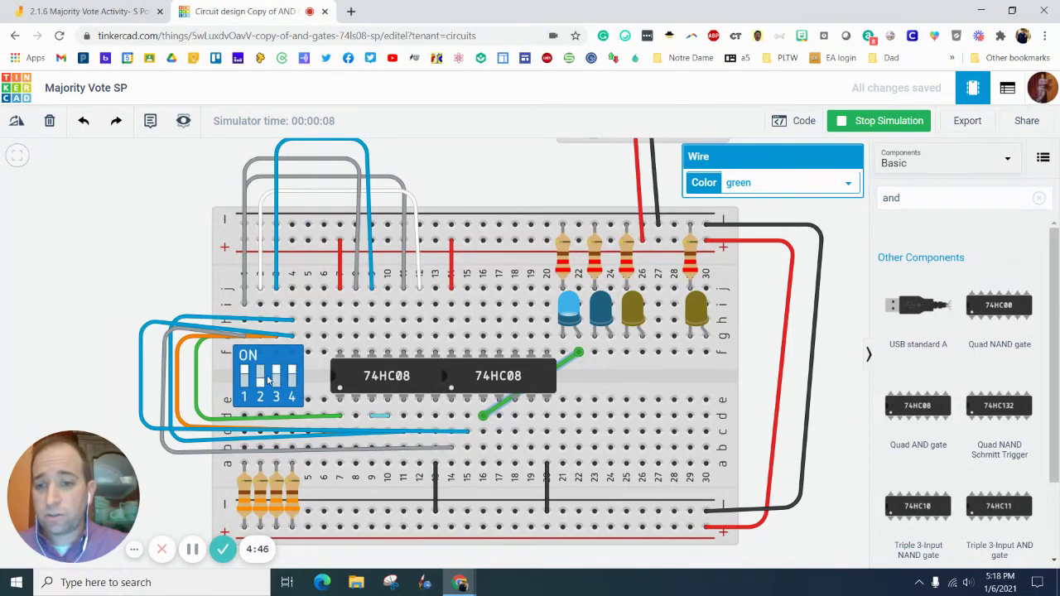
pyautogui.click(276, 378)
pyautogui.click(276, 378)
pyautogui.click(276, 377)
pyautogui.click(262, 379)
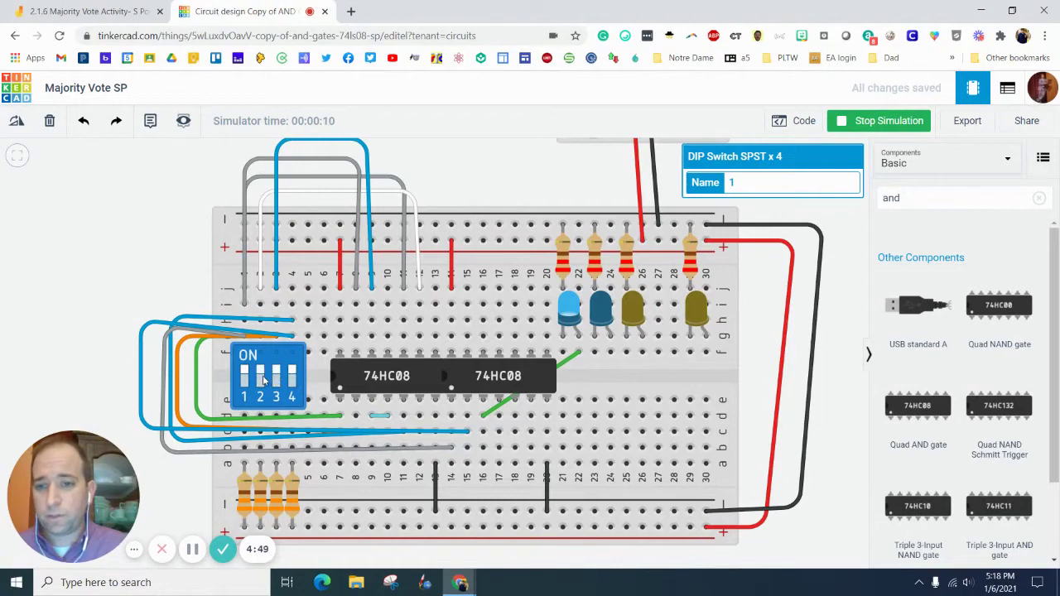
pyautogui.click(262, 378)
pyautogui.click(277, 379)
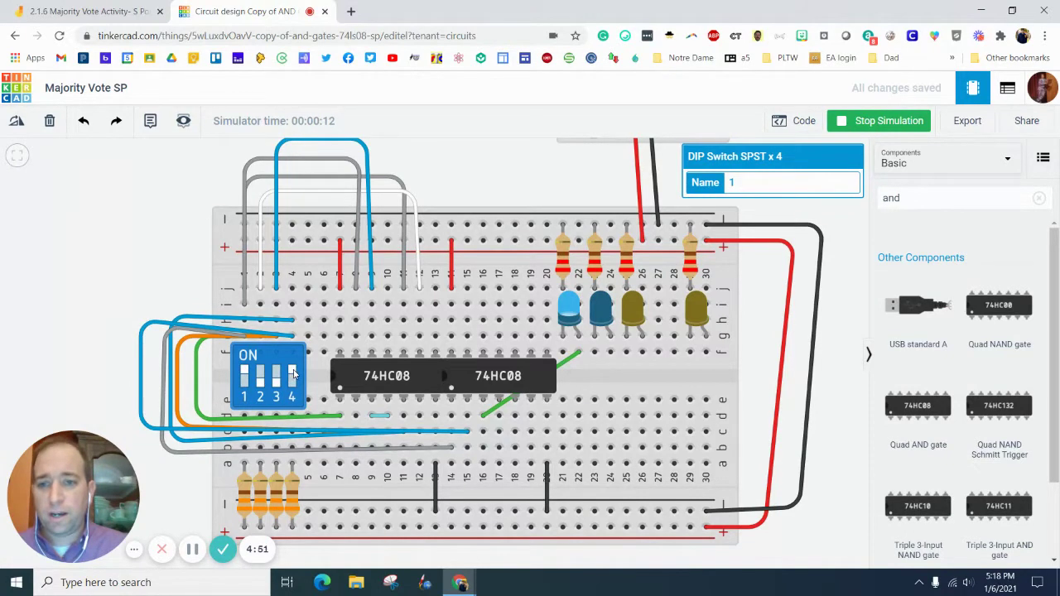
# Toggle DIP switch 4 and DIP switch 1 off and back on to test the PT LED's dependence on each
pyautogui.click(292, 375)
pyautogui.click(293, 377)
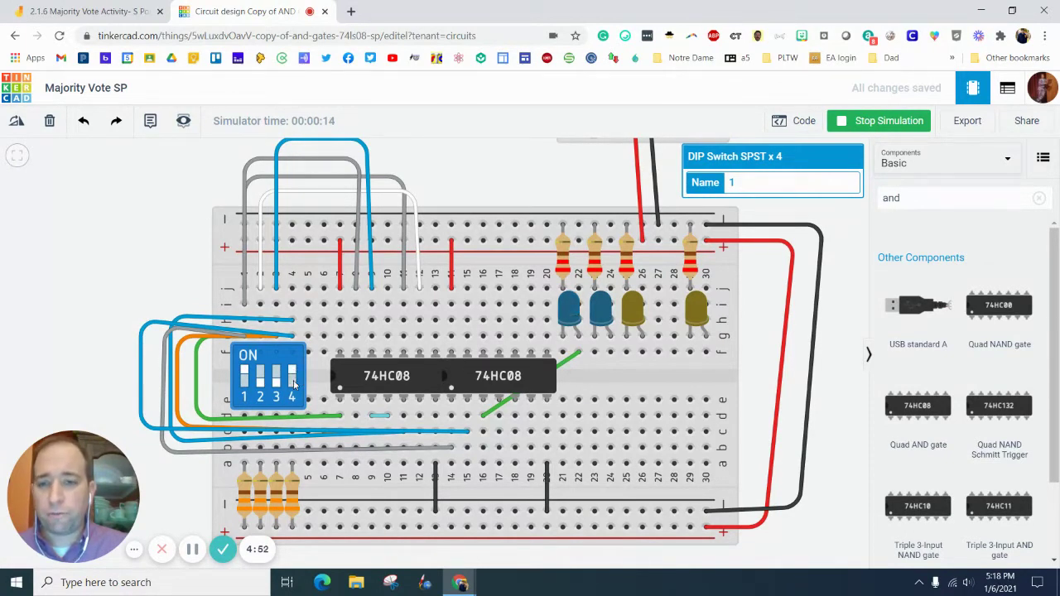
pyautogui.click(245, 377)
pyautogui.click(246, 377)
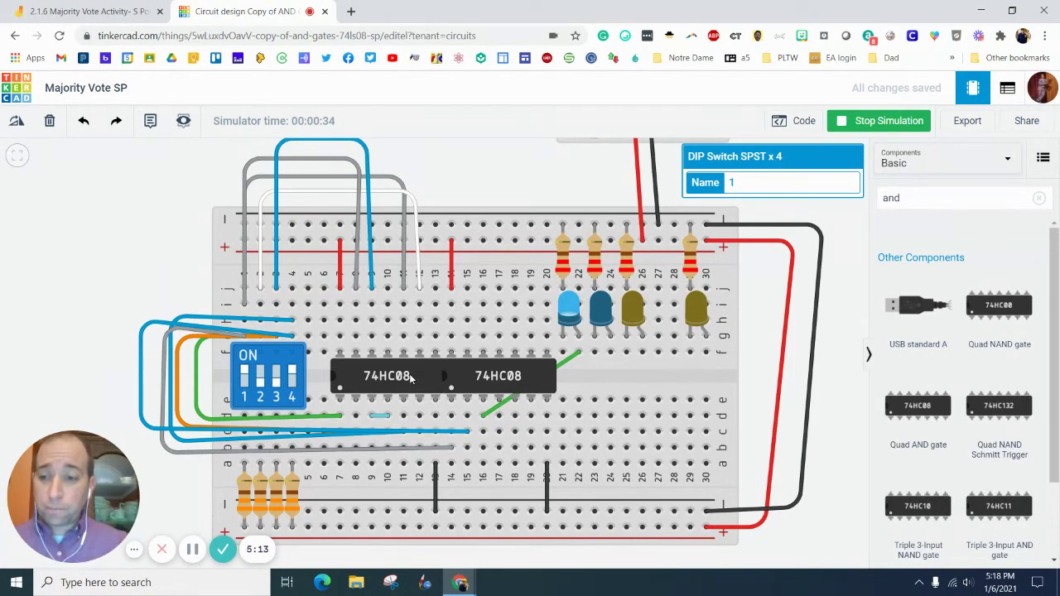
# Switch to the Jamboard logic diagram
pyautogui.click(139, 7)
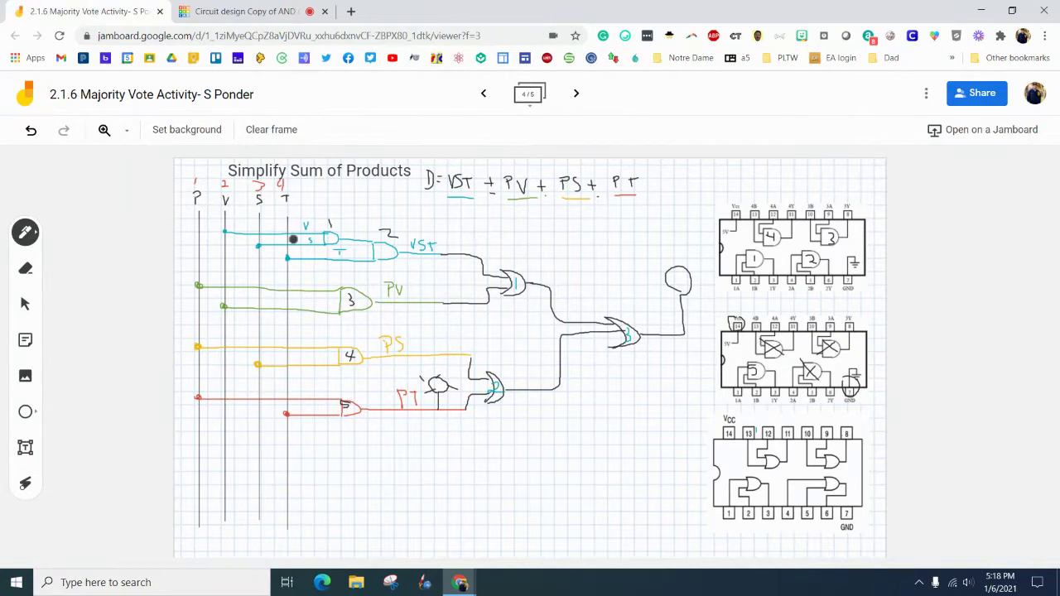